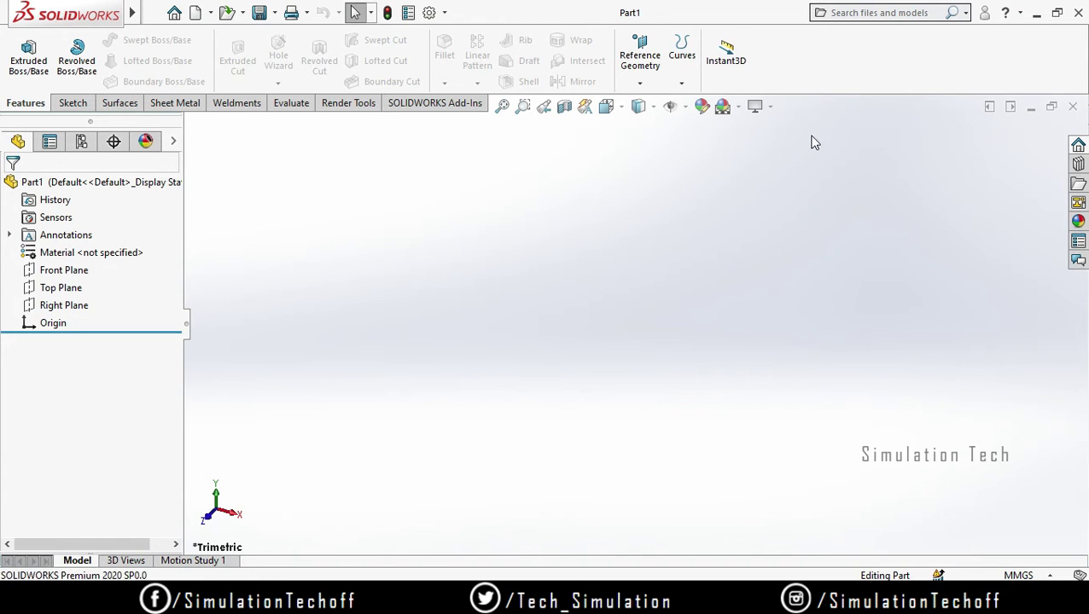
Expand the Curves dropdown on the Features tab of the empty Part1.
{"action": "left_click", "coordinate": [682, 83]}
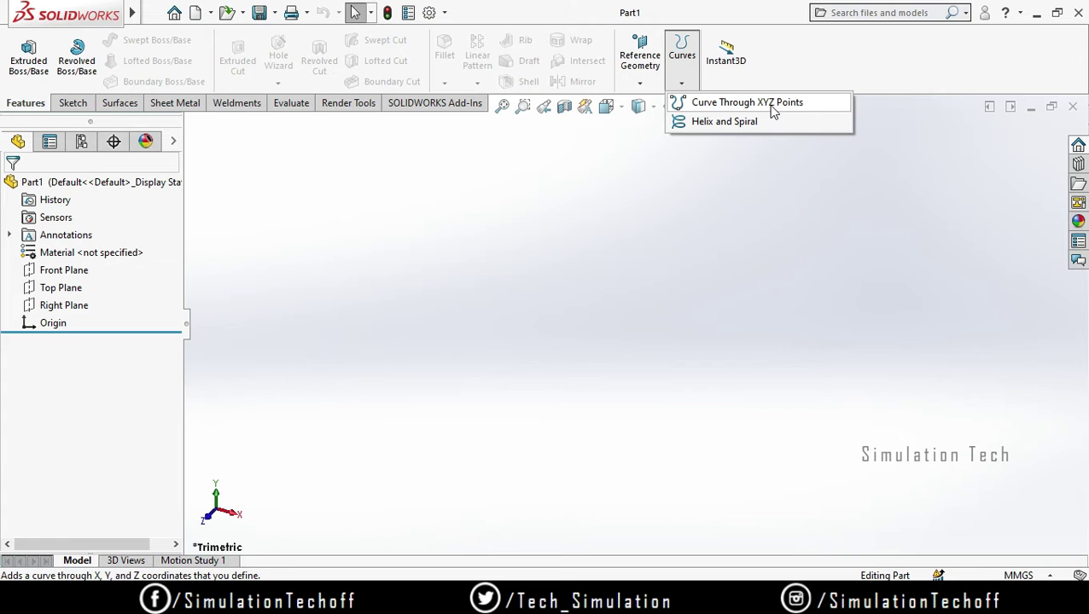
Start Curve Through XYZ Points and add point 1 at the origin.
{"action": "left_click", "coordinate": [773, 109]}
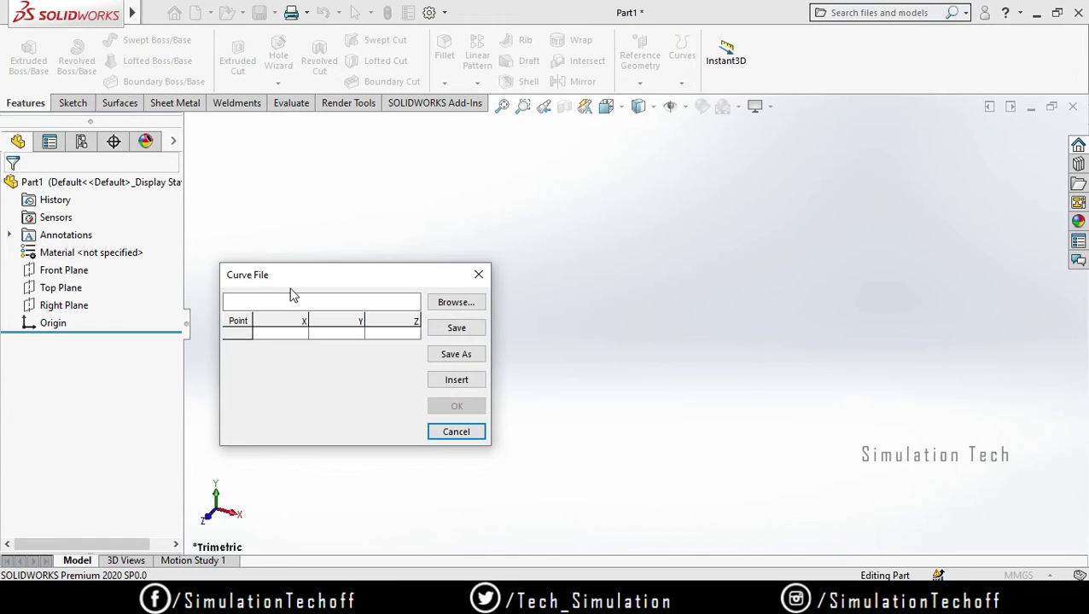
{"action": "left_click_drag", "start_coordinate": [324, 274], "coordinate": [539, 190]}
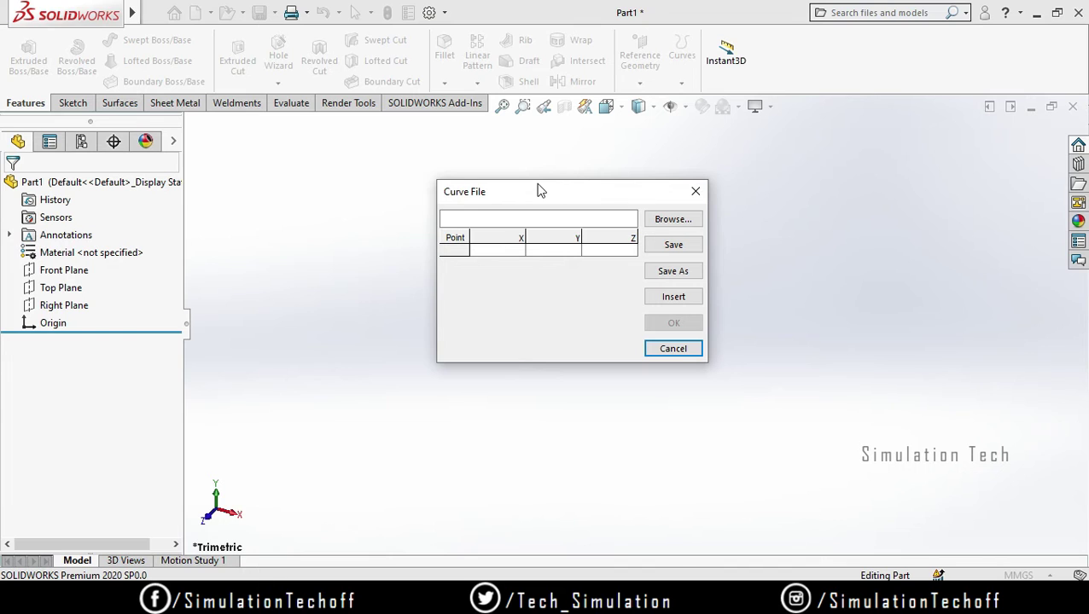
{"action": "left_click", "coordinate": [506, 254]}
{"action": "left_click", "coordinate": [502, 252]}
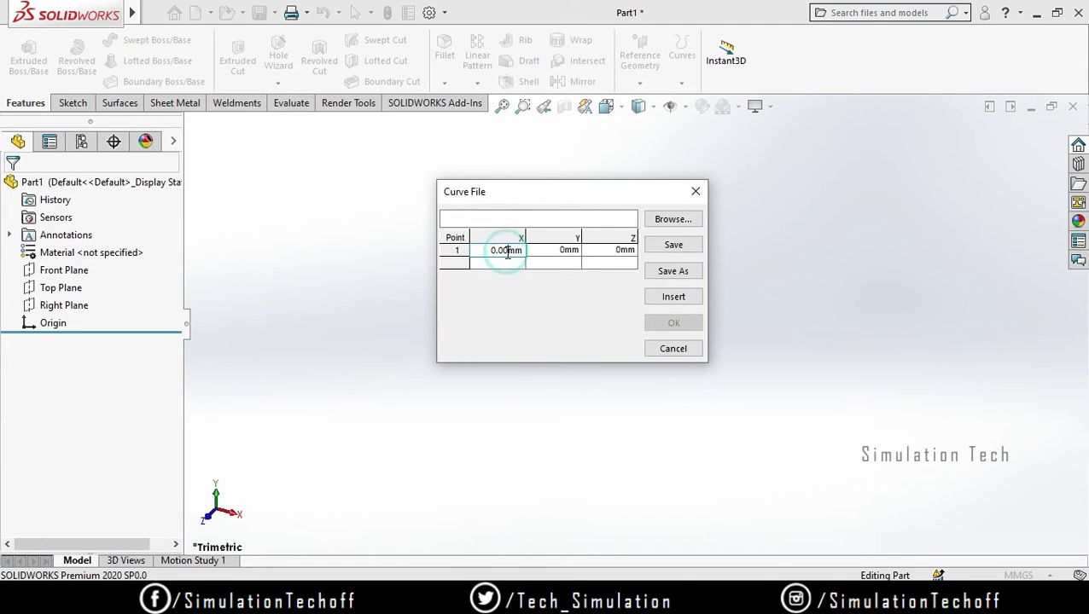
{"action": "mouse_move", "coordinate": [561, 194]}
{"action": "left_mouse_down"}
{"action": "mouse_move", "coordinate": [848, 181]}
{"action": "mouse_move", "coordinate": [588, 208]}
{"action": "mouse_move", "coordinate": [611, 190]}
{"action": "left_mouse_up"}
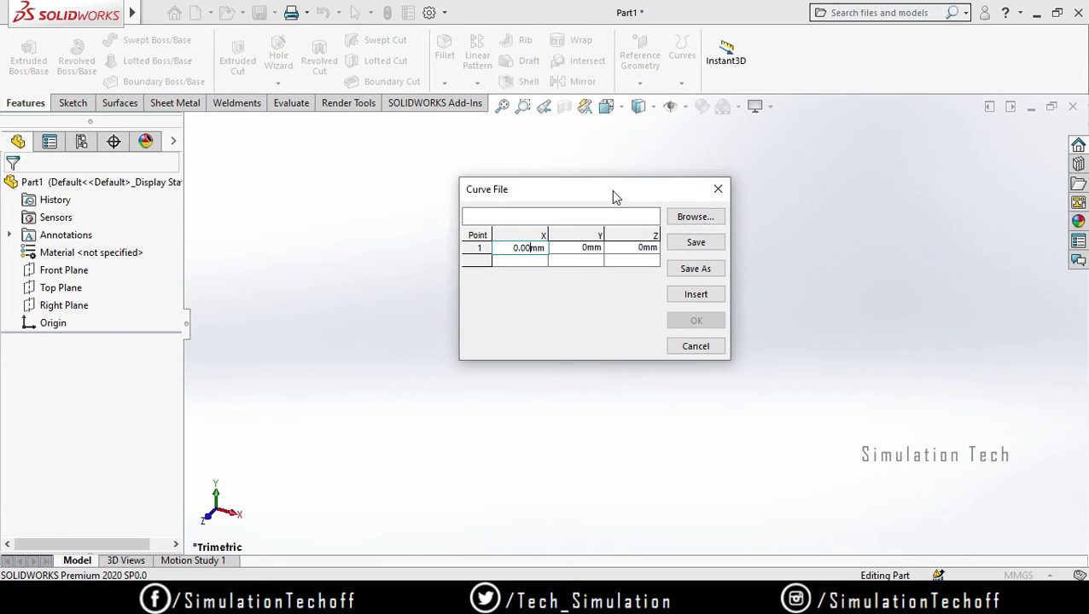
Add point 2 with its X coordinate set to 20mm.
{"action": "left_click", "coordinate": [497, 263]}
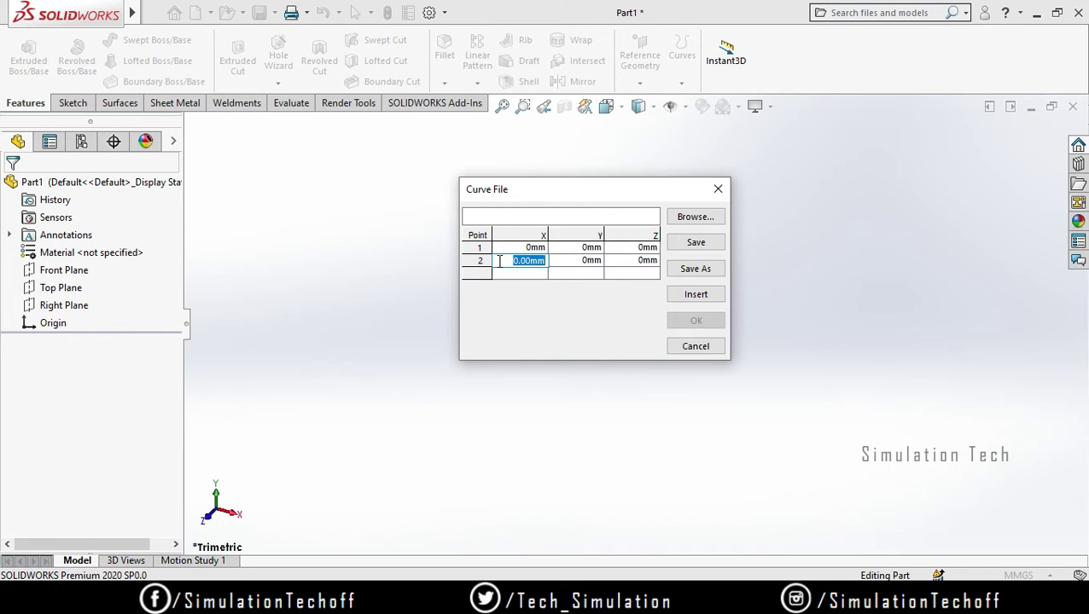
{"action": "type", "text": "20"}
{"action": "key", "text": "Return"}
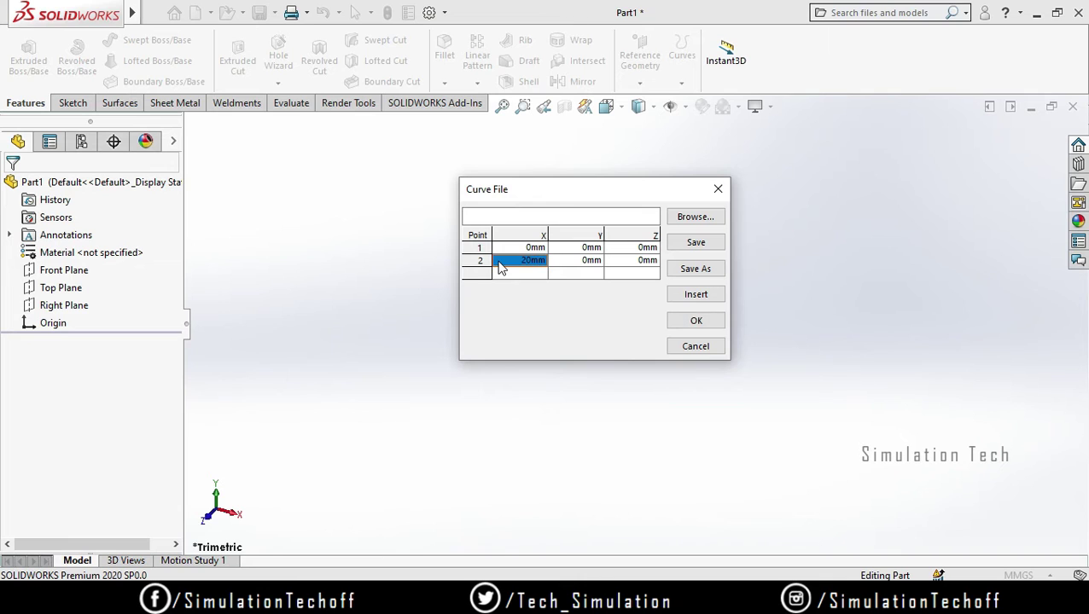
{"action": "left_click_drag", "start_coordinate": [595, 192], "coordinate": [845, 184]}
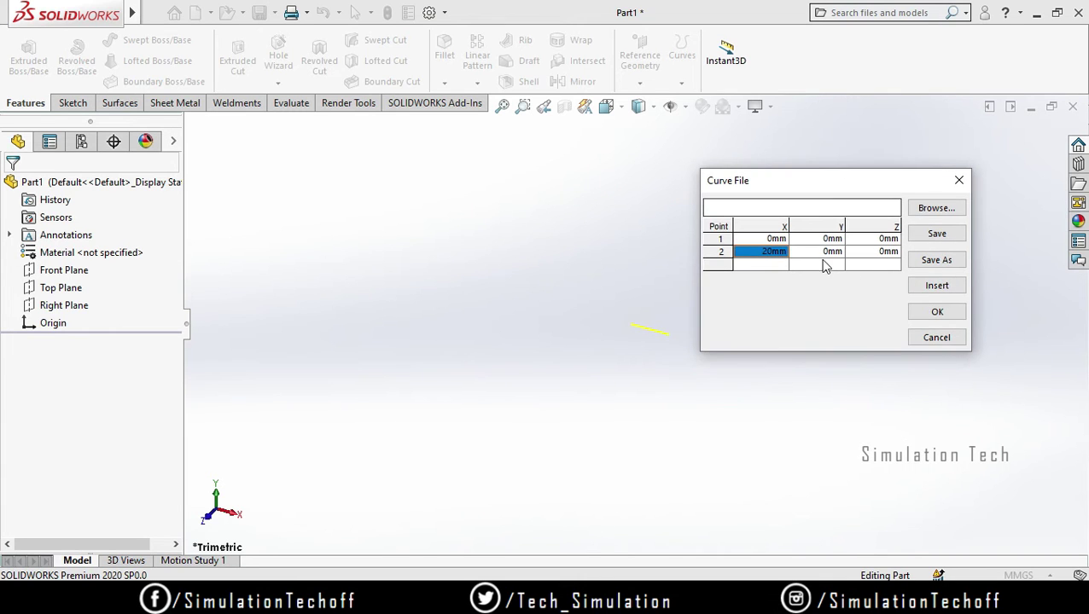
{"action": "left_click", "coordinate": [821, 253]}
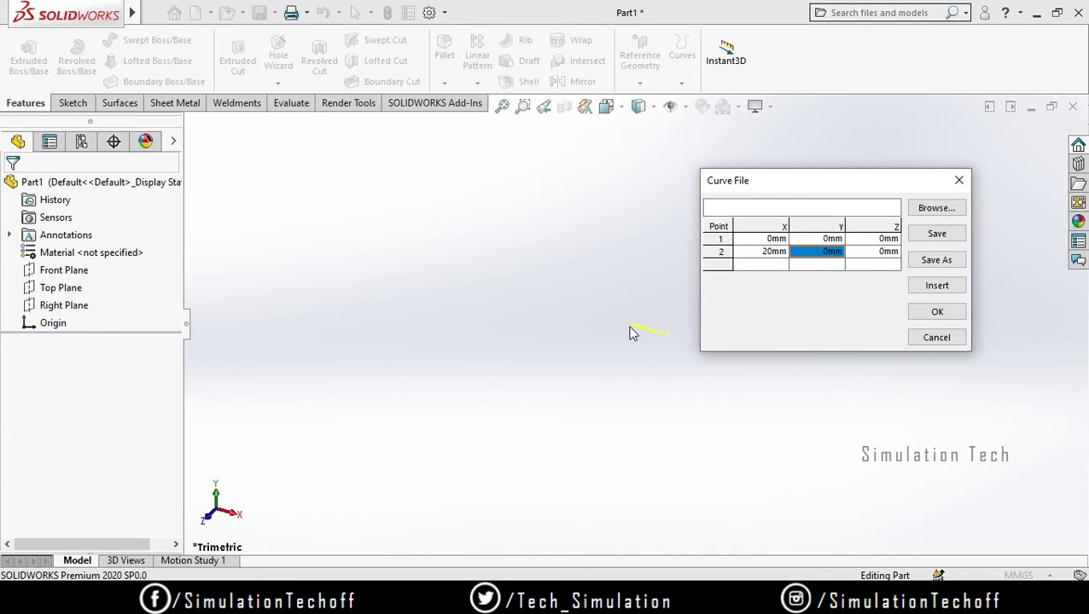
Set point 2's Y to 30mm and Z to 2mm.
{"action": "double_click", "coordinate": [827, 253]}
{"action": "type", "text": "30"}
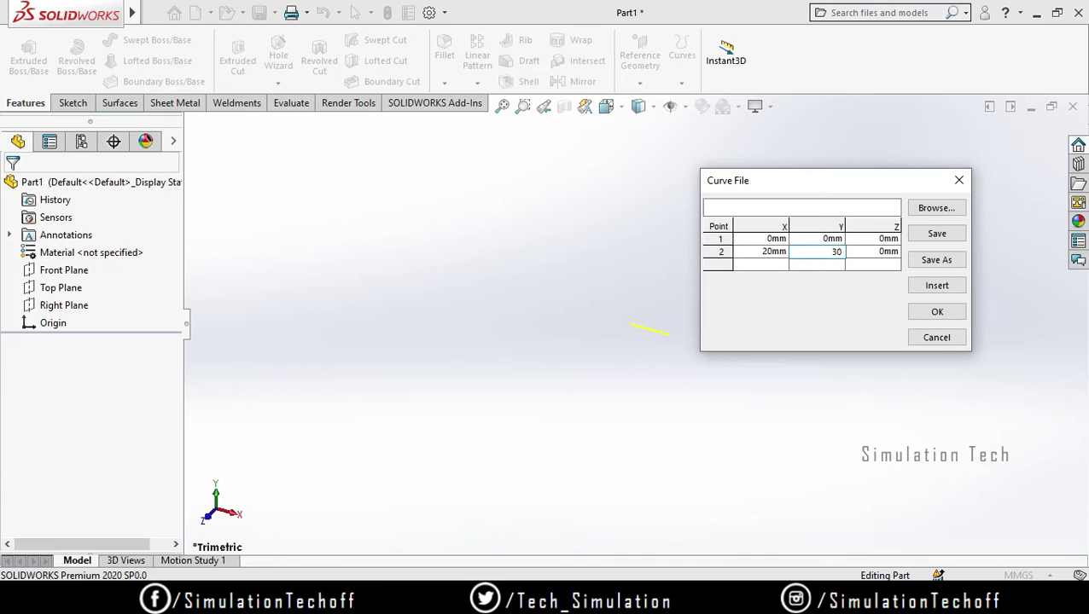
{"action": "key", "text": "Return"}
{"action": "double_click", "coordinate": [883, 252]}
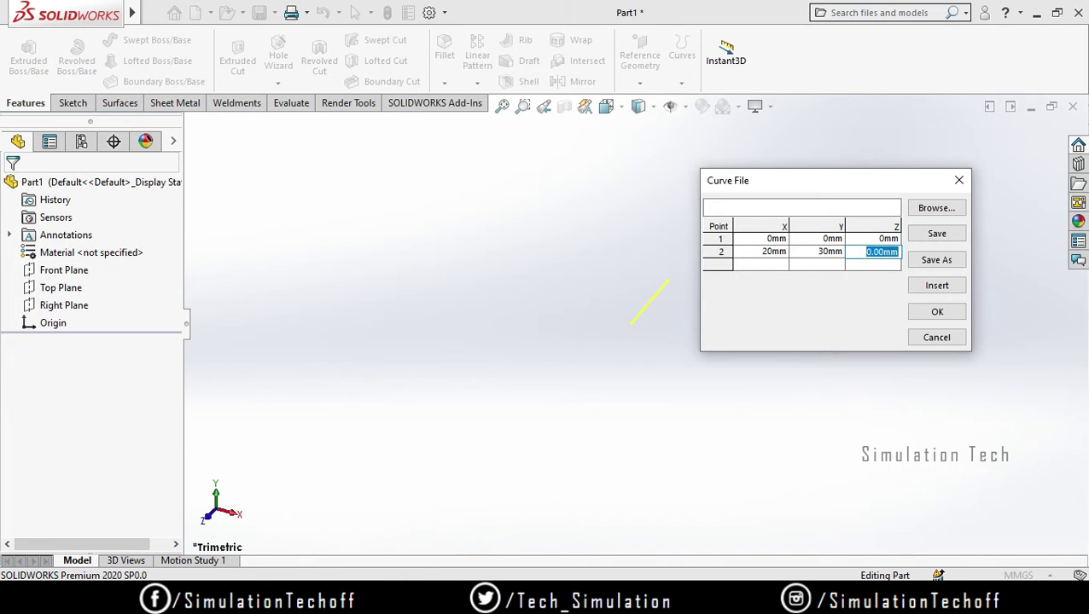
{"action": "type", "text": "2"}
{"action": "key", "text": "Return"}
Add point 3 with X 40mm and Y 10mm.
{"action": "double_click", "coordinate": [773, 265]}
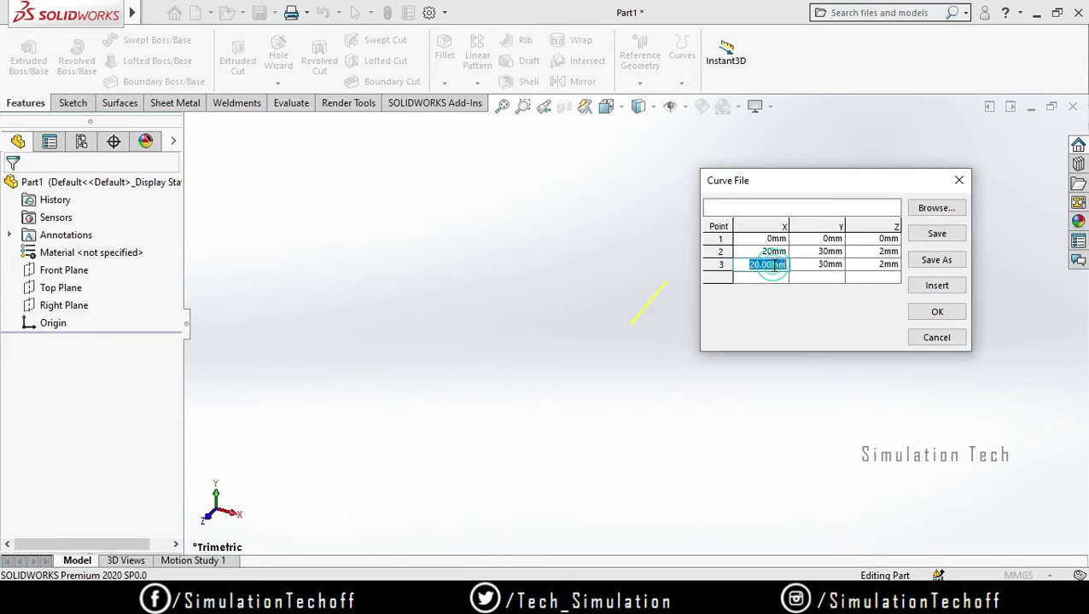
{"action": "type", "text": "40"}
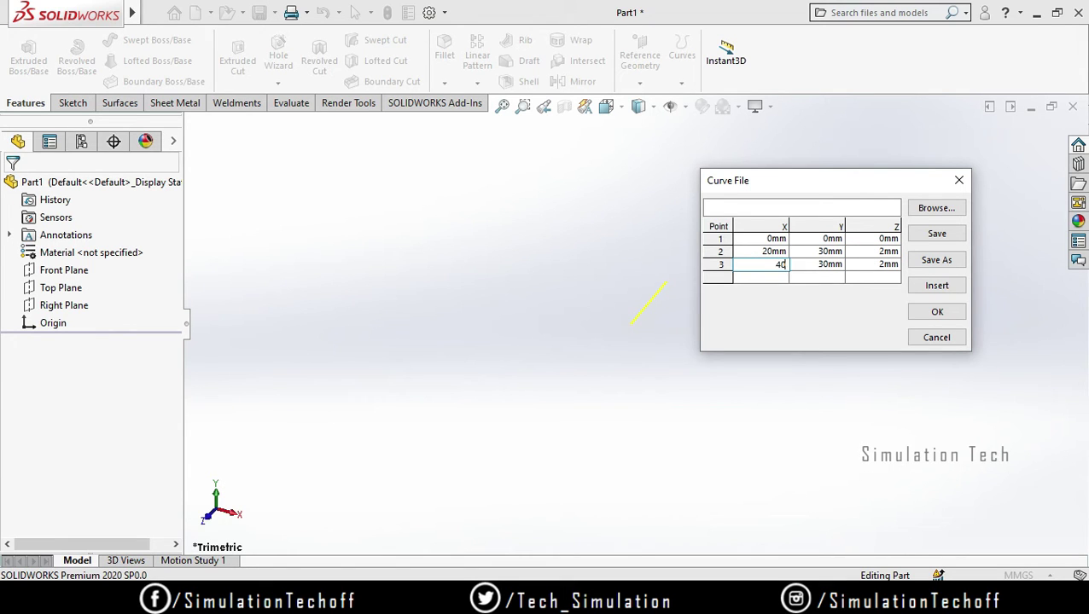
{"action": "key", "text": "Return"}
{"action": "double_click", "coordinate": [841, 266]}
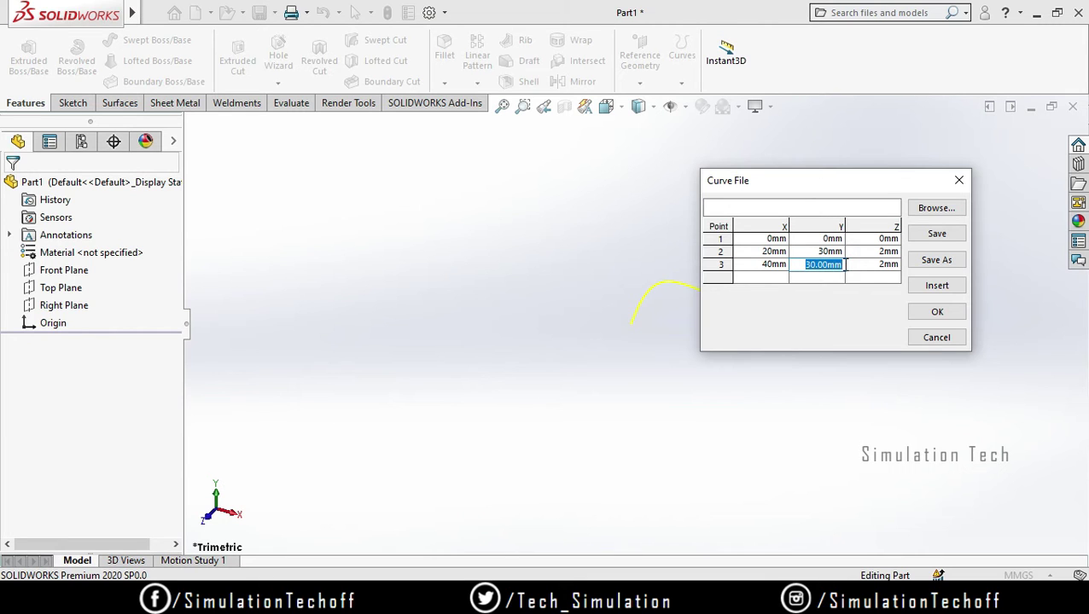
{"action": "type", "text": "10"}
{"action": "key", "text": "Return"}
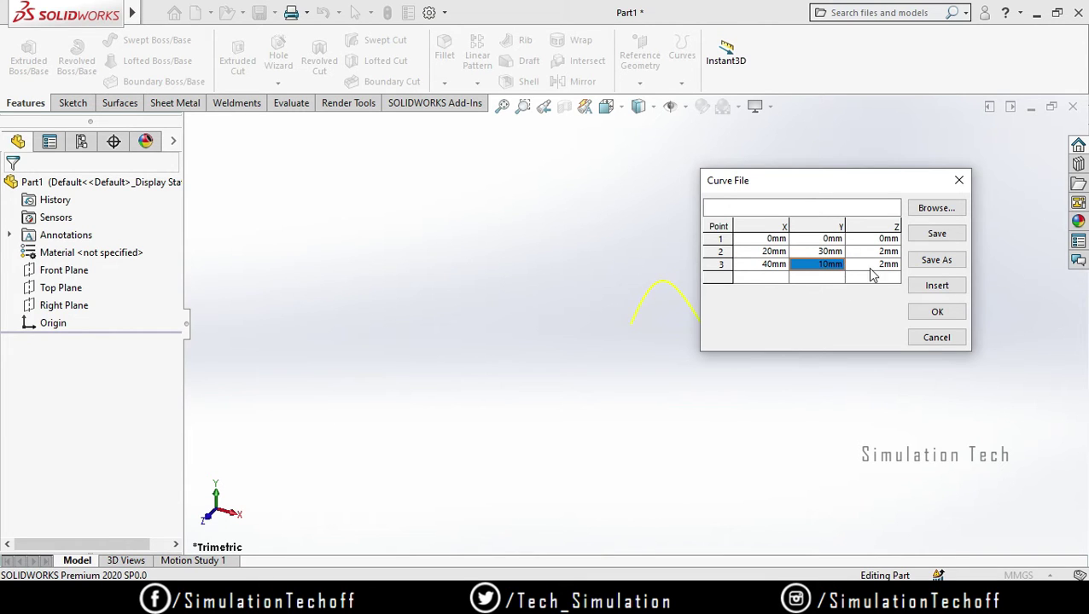
Add point 4 with X 60mm and Y 90mm.
{"action": "left_click_drag", "start_coordinate": [832, 181], "coordinate": [916, 168]}
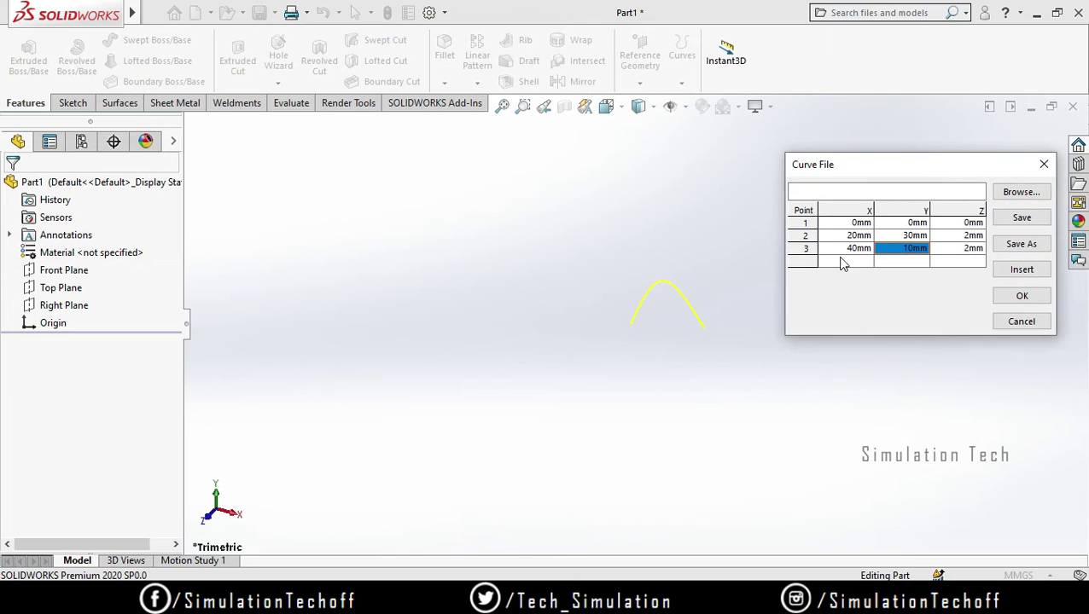
{"action": "double_click", "coordinate": [841, 263]}
{"action": "type", "text": "6"}
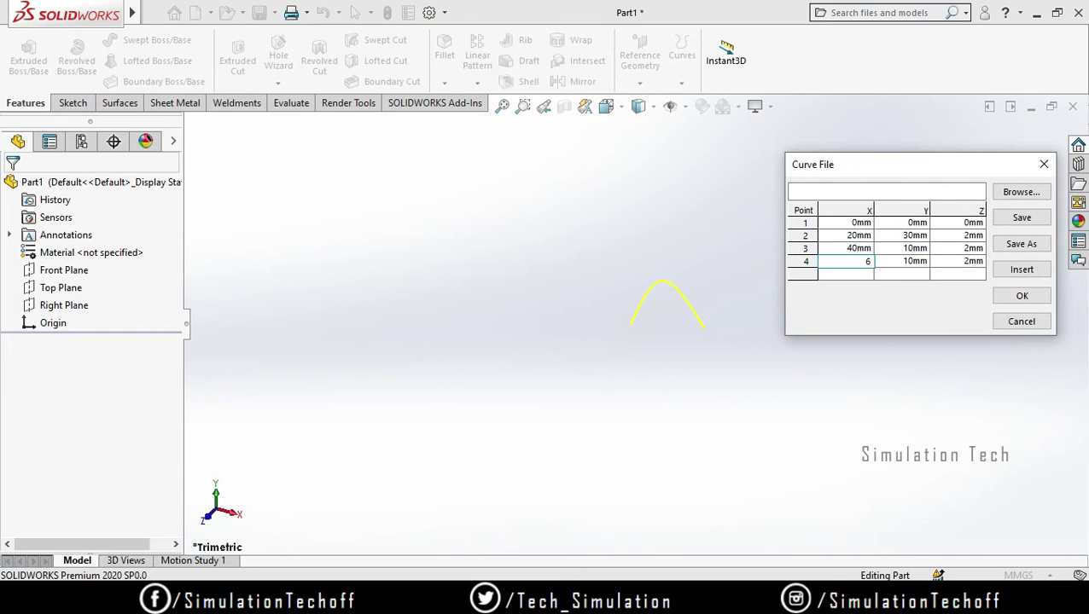
{"action": "type", "text": "0mm"}
{"action": "double_click", "coordinate": [909, 261]}
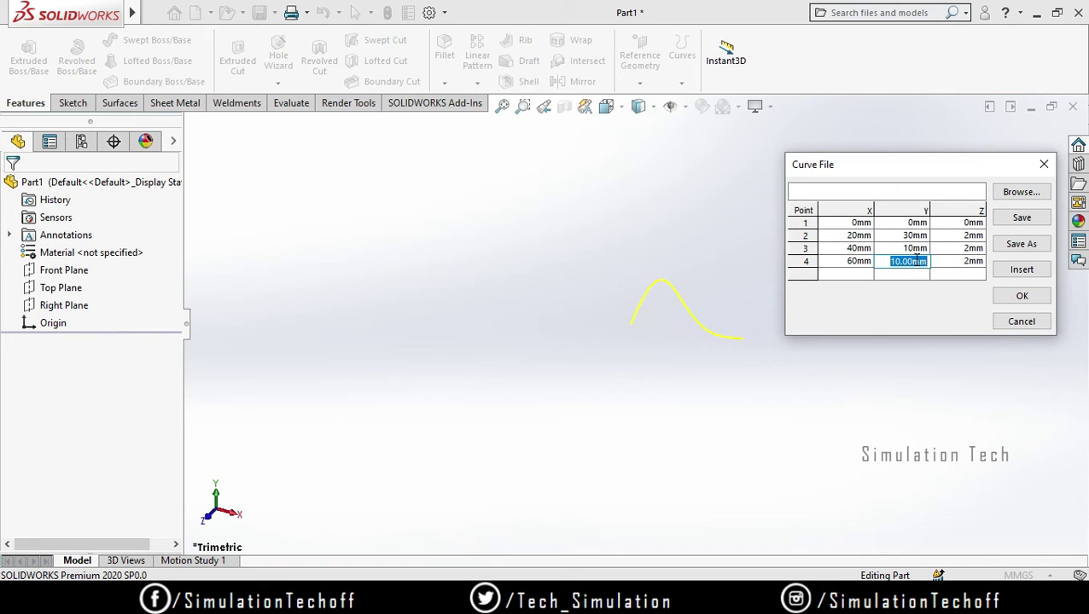
{"action": "type", "text": "90"}
{"action": "key", "text": "Return"}
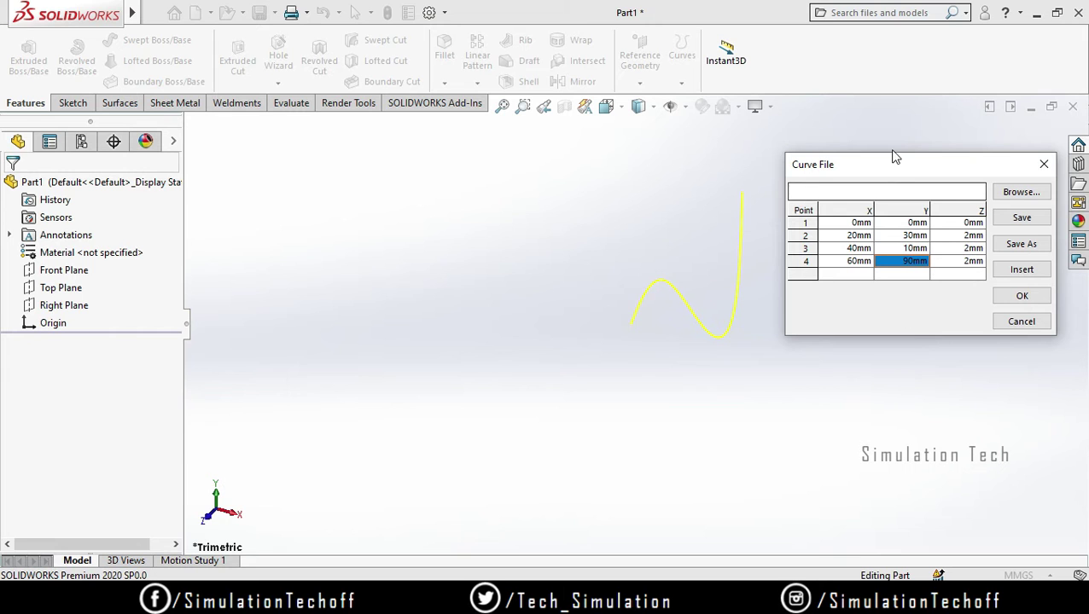
{"action": "left_click_drag", "start_coordinate": [896, 164], "coordinate": [397, 205]}
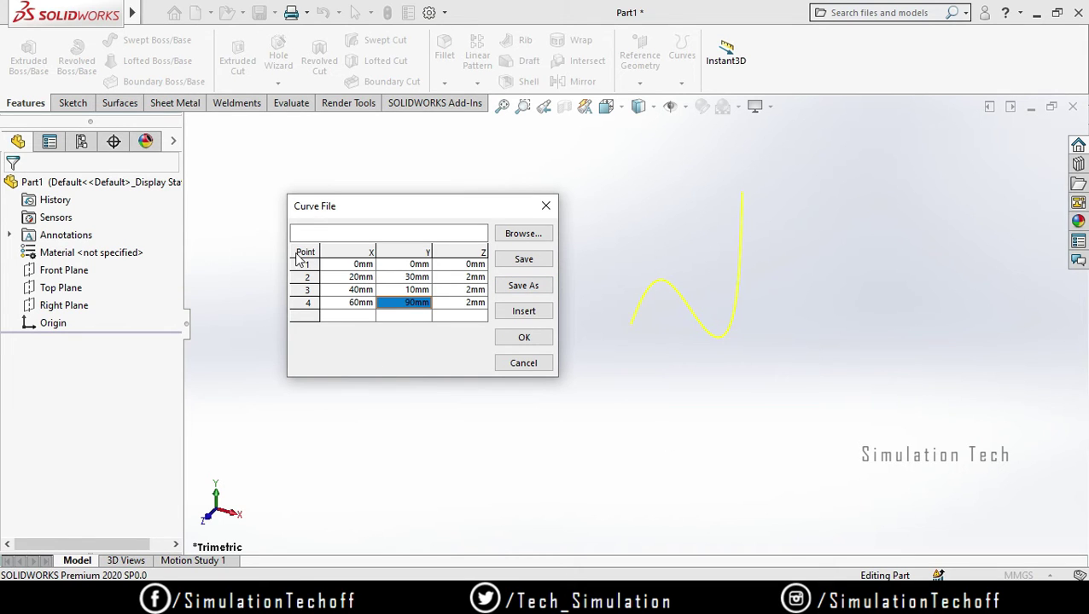
Save the four-point list as Curves.sldcrv on New Volume (E:).
{"action": "left_click", "coordinate": [524, 261]}
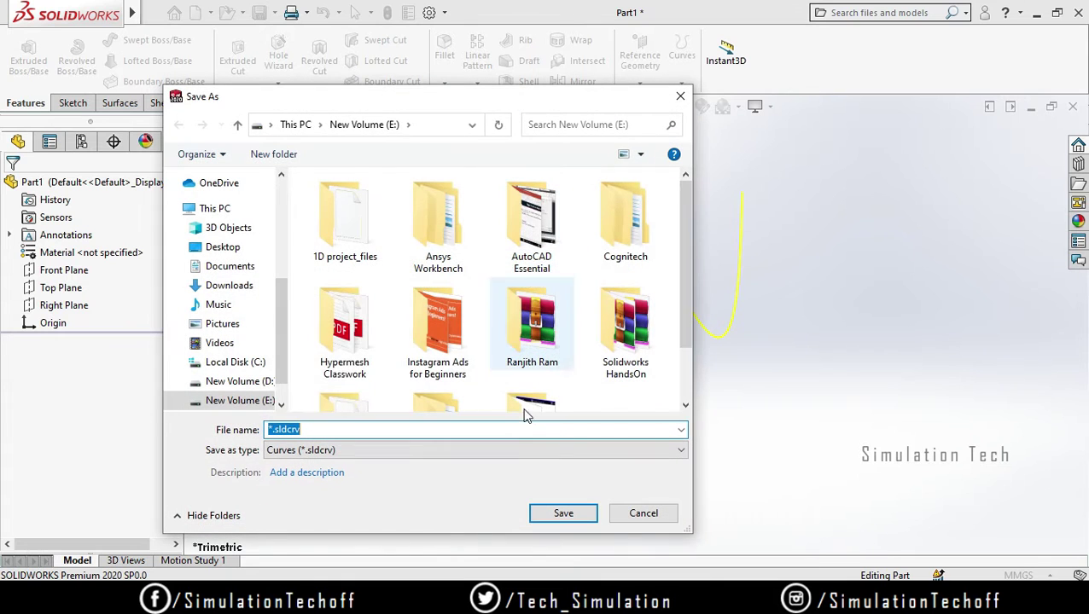
{"action": "mouse_move", "coordinate": [227, 341]}
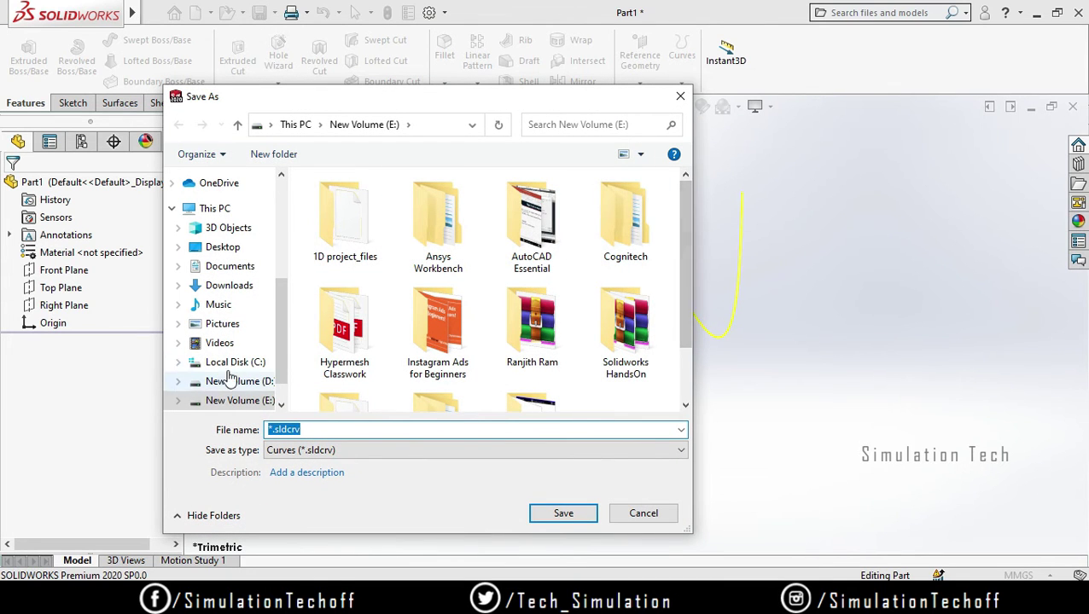
{"action": "scroll", "coordinate": [631, 333], "scroll_direction": "down", "scroll_amount": 1}
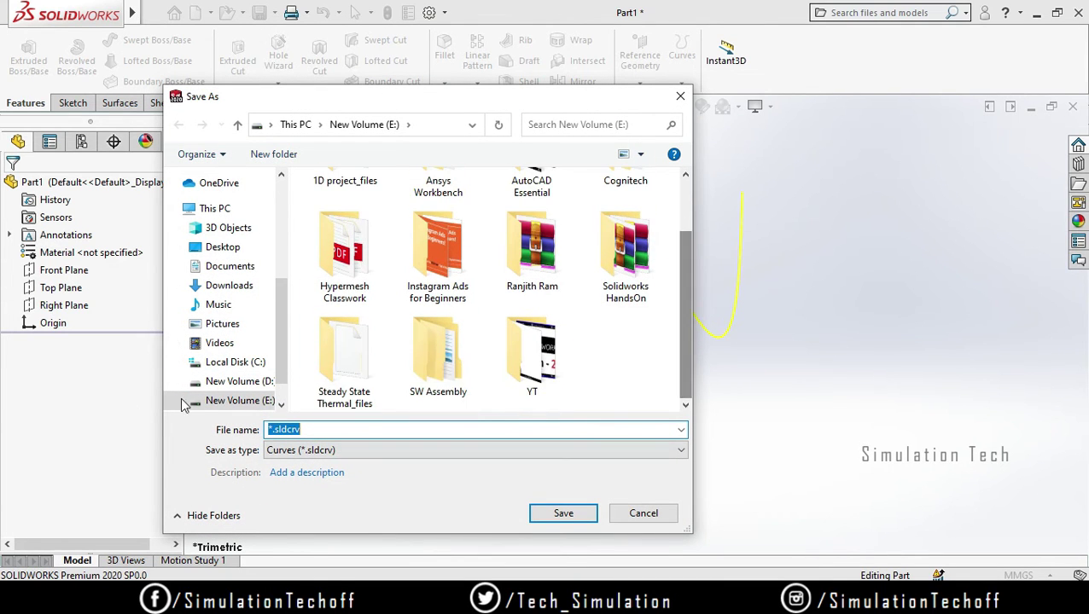
{"action": "left_click", "coordinate": [338, 426]}
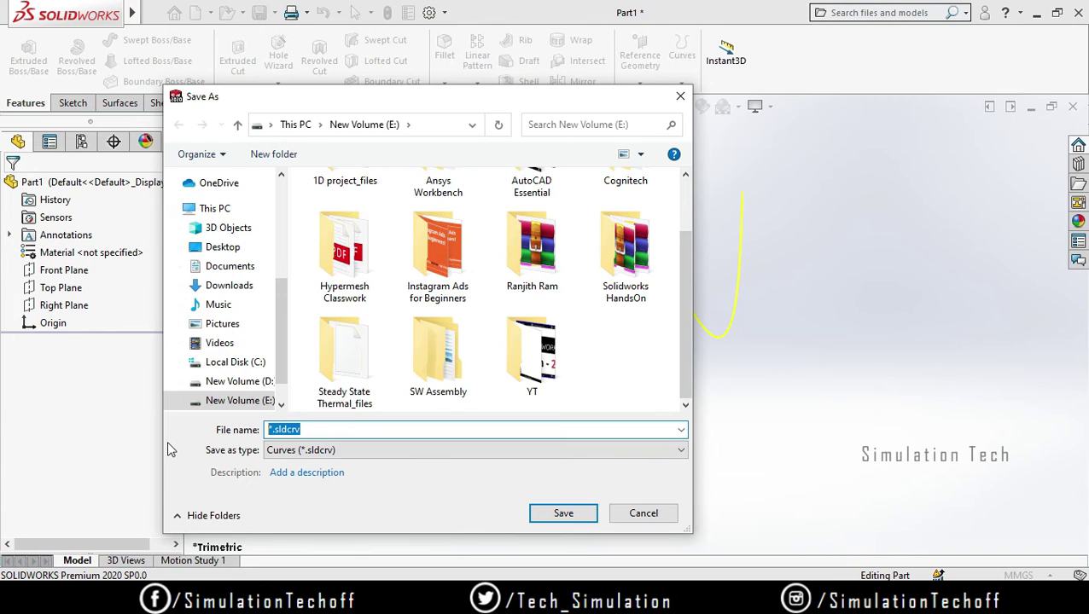
{"action": "type", "text": "Curves"}
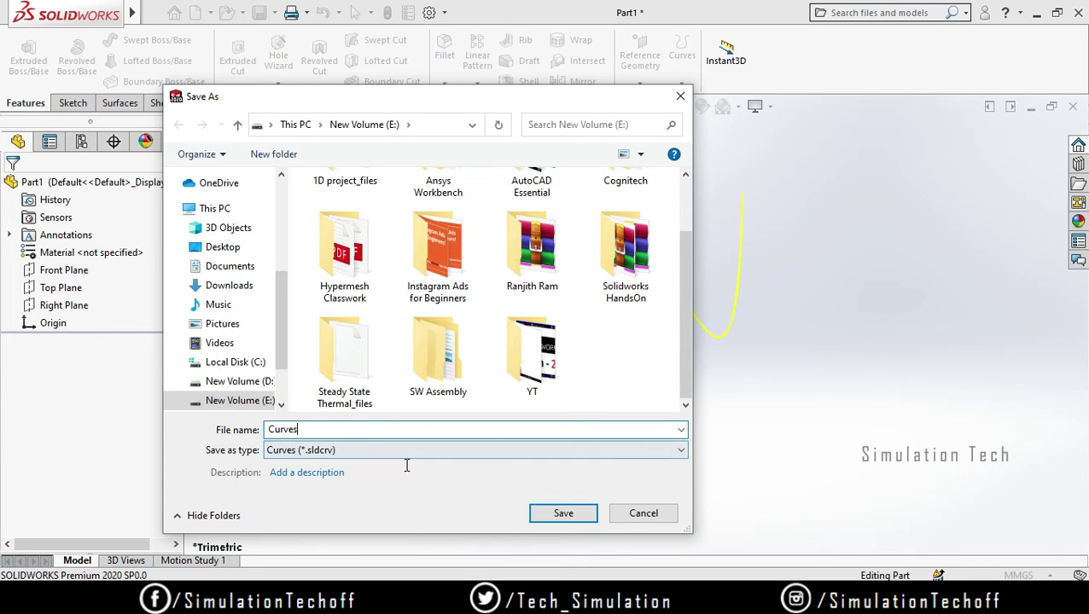
{"action": "left_click", "coordinate": [564, 515]}
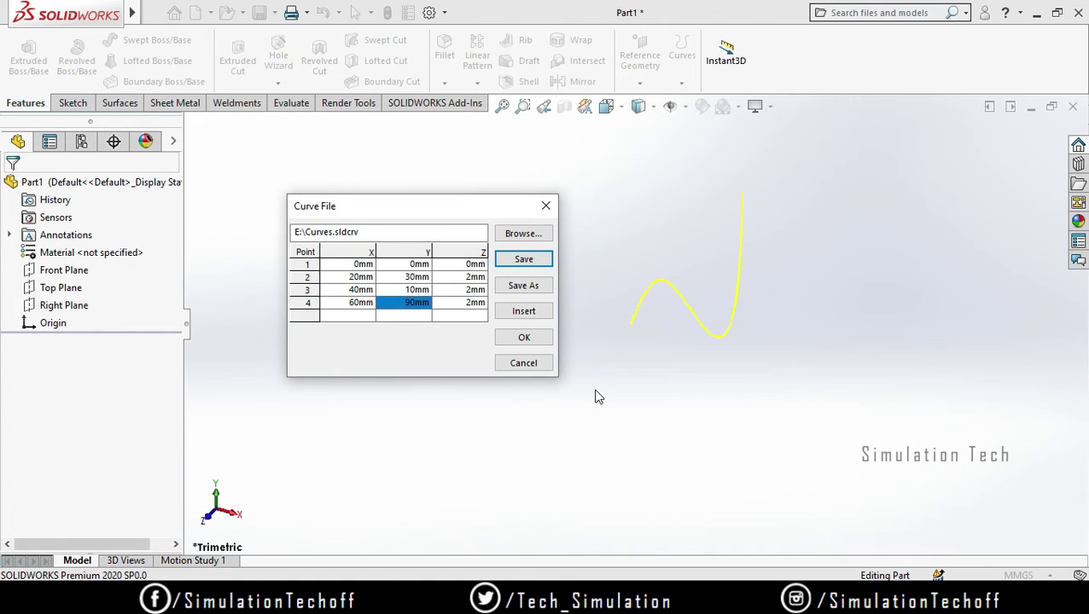
Create Curve1 from the four points and rotate and zoom to inspect it.
{"action": "left_click", "coordinate": [524, 338]}
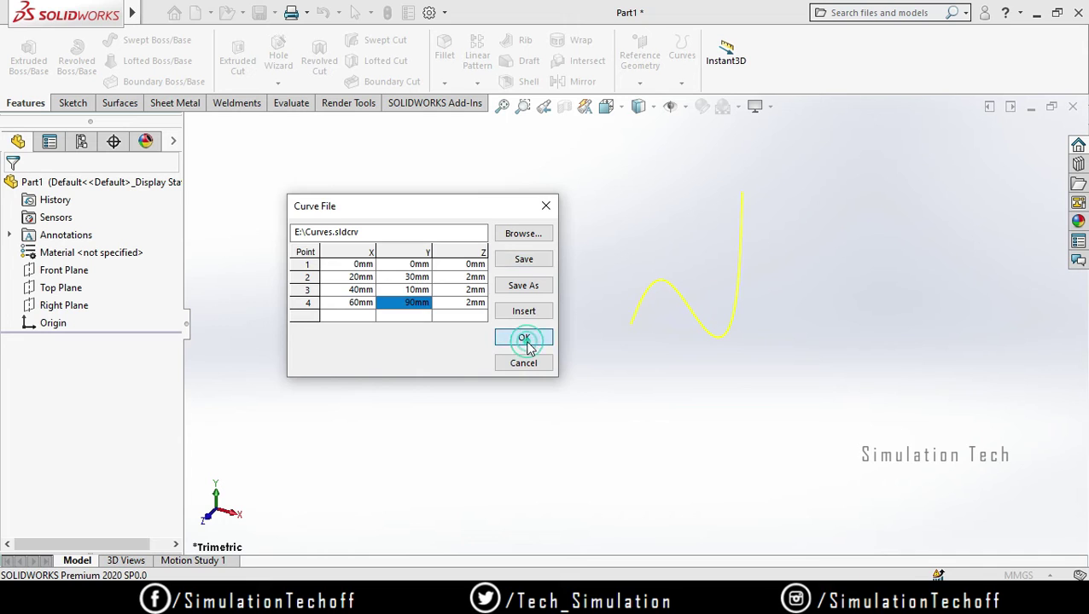
{"action": "mouse_move", "coordinate": [716, 296]}
{"action": "middle_mouse_down"}
{"action": "mouse_move", "coordinate": [692, 318]}
{"action": "mouse_move", "coordinate": [644, 333]}
{"action": "mouse_move", "coordinate": [780, 260]}
{"action": "mouse_move", "coordinate": [777, 365]}
{"action": "mouse_move", "coordinate": [724, 359]}
{"action": "mouse_move", "coordinate": [688, 328]}
{"action": "mouse_move", "coordinate": [576, 304]}
{"action": "mouse_move", "coordinate": [605, 257]}
{"action": "mouse_move", "coordinate": [644, 304]}
{"action": "mouse_move", "coordinate": [551, 425]}
{"action": "middle_mouse_up"}
{"action": "scroll", "coordinate": [692, 318], "scroll_direction": "up", "scroll_amount": 5}
{"action": "scroll", "coordinate": [776, 337], "scroll_direction": "up", "scroll_amount": 3}
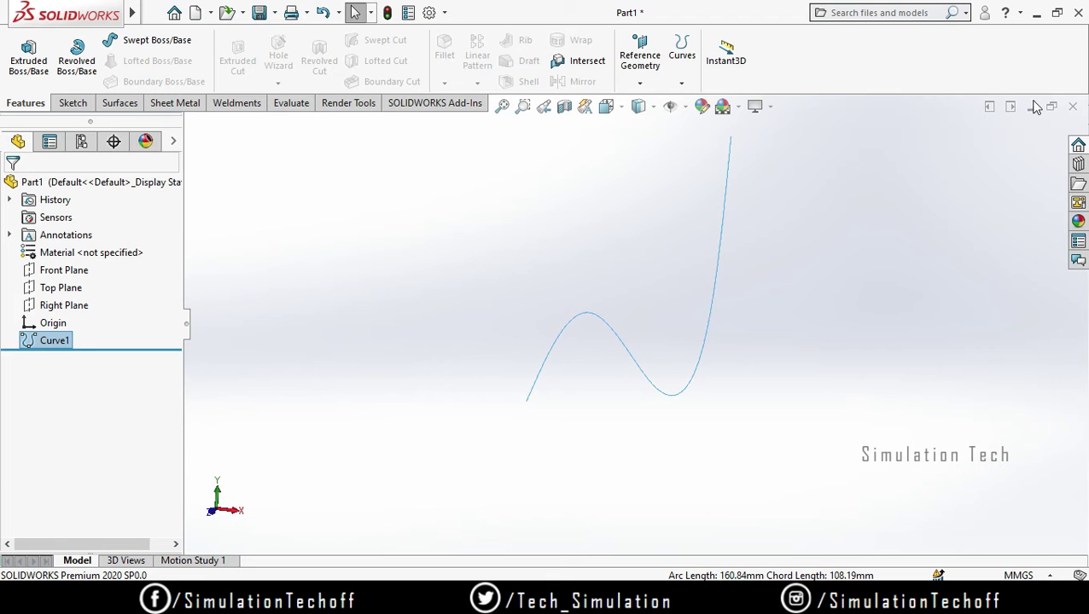
Close Part1 without saving, create new part Part2, and start Curve Through XYZ Points.
{"action": "left_click", "coordinate": [1073, 106]}
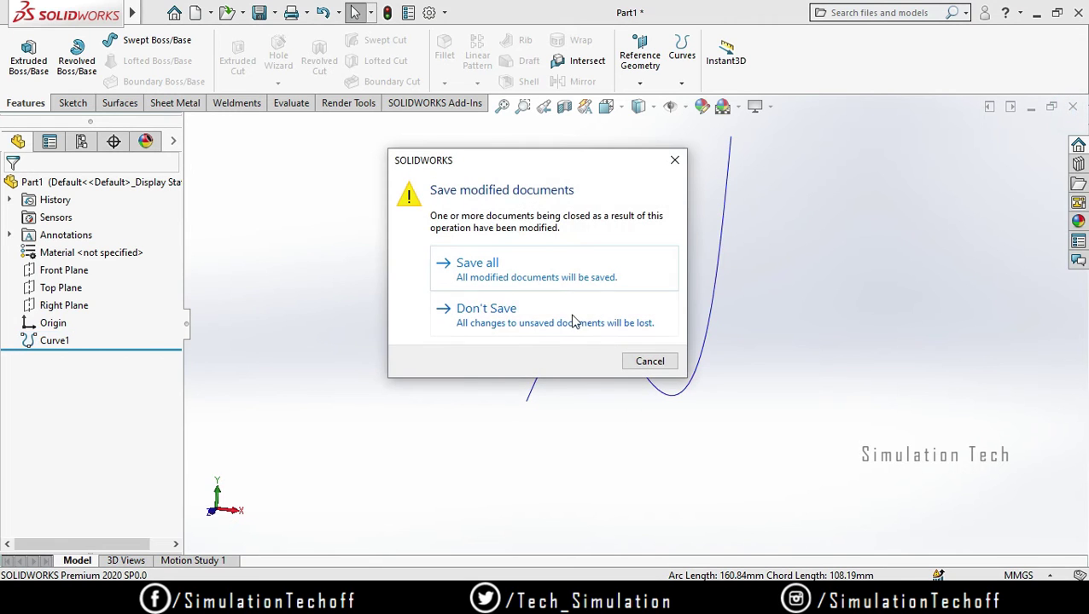
{"action": "left_click", "coordinate": [571, 317]}
{"action": "left_click", "coordinate": [198, 13]}
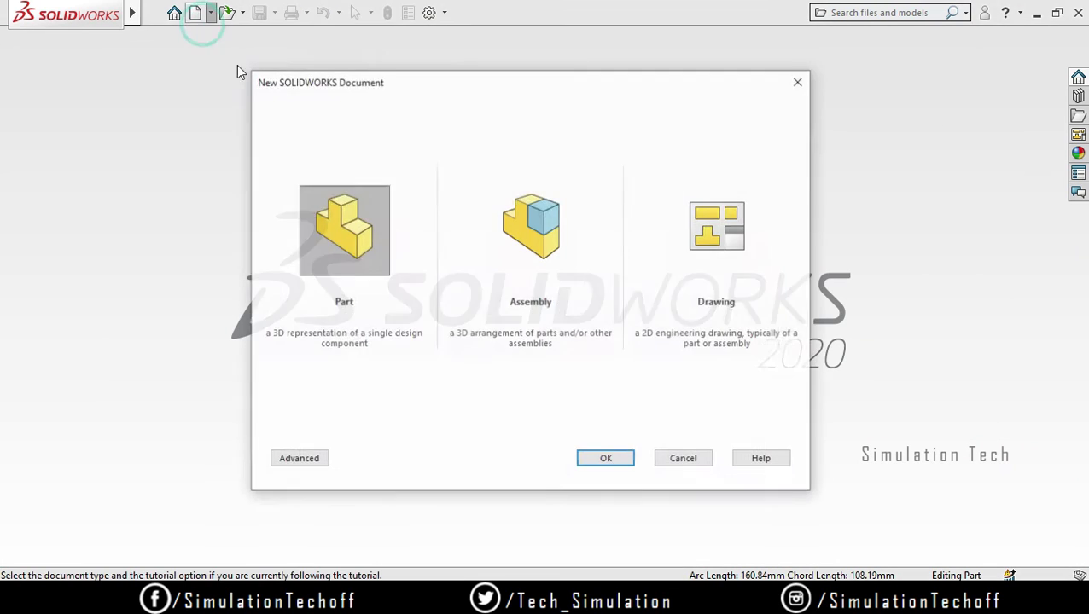
{"action": "left_click", "coordinate": [604, 456]}
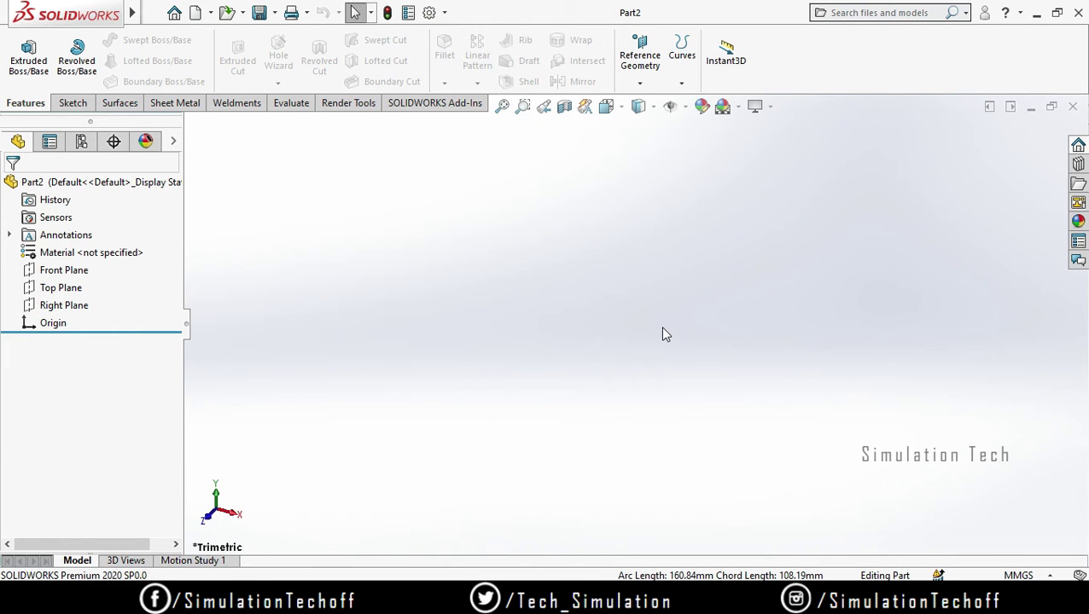
{"action": "left_click", "coordinate": [680, 82]}
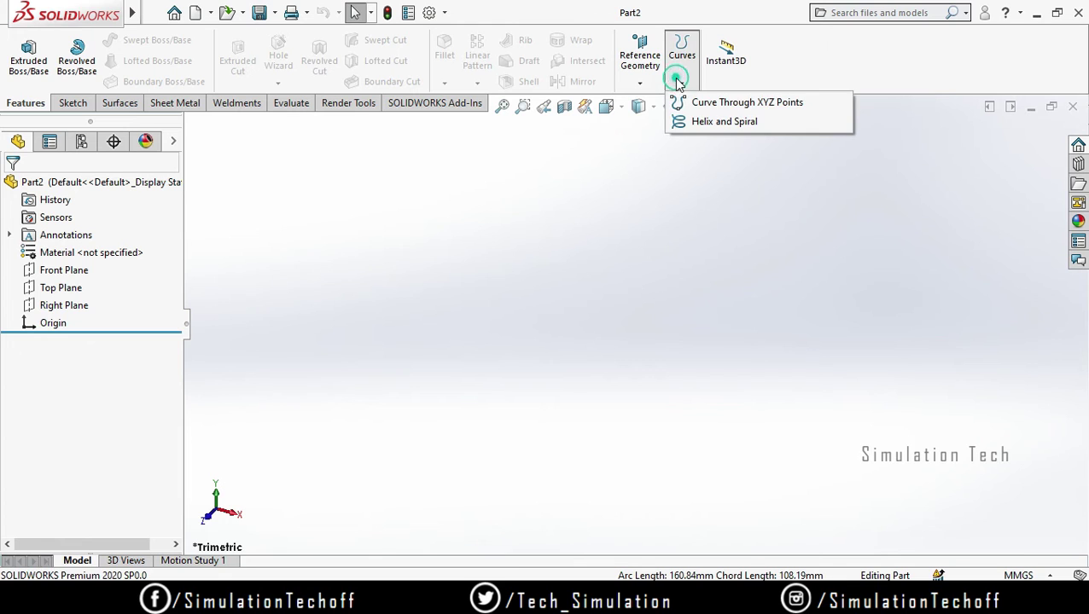
{"action": "left_click", "coordinate": [751, 104]}
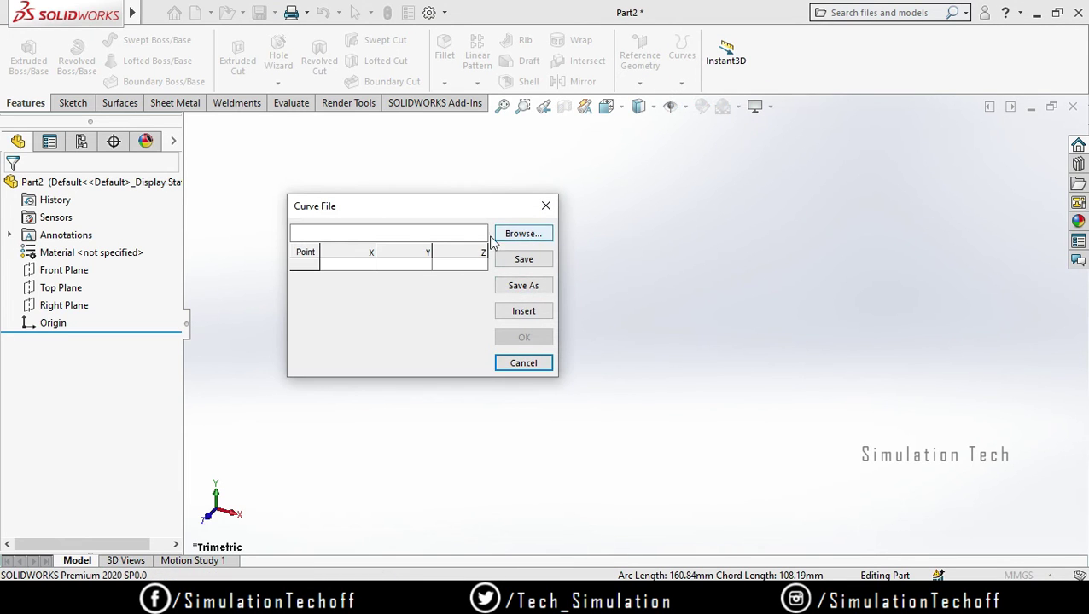
Browse to New Volume (E:) and load Curves.sldcrv into the point table.
{"action": "left_click", "coordinate": [537, 238]}
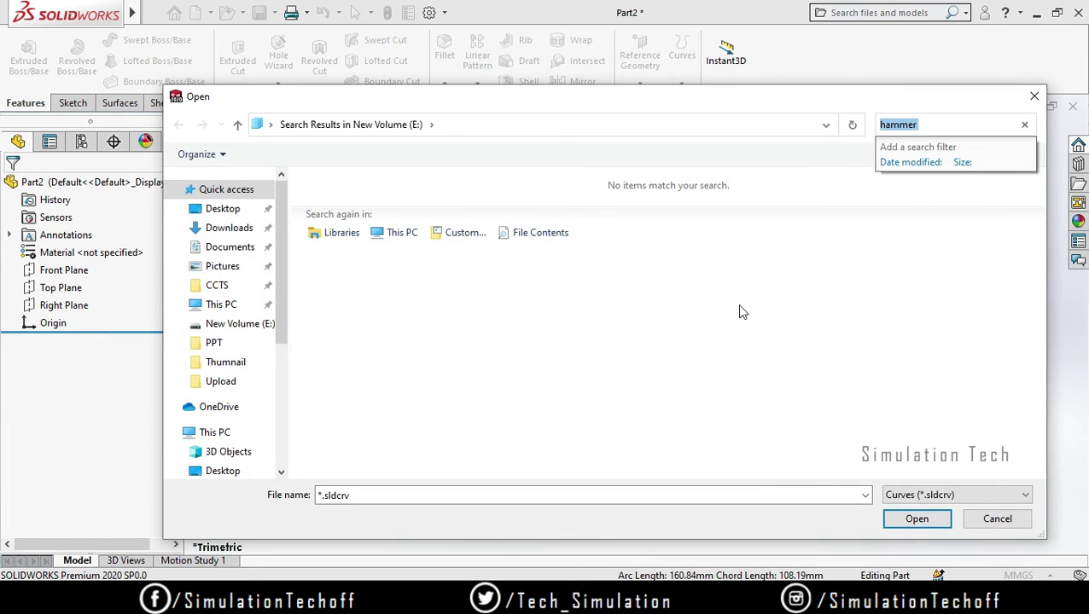
{"action": "left_click_drag", "start_coordinate": [281, 319], "coordinate": [281, 453]}
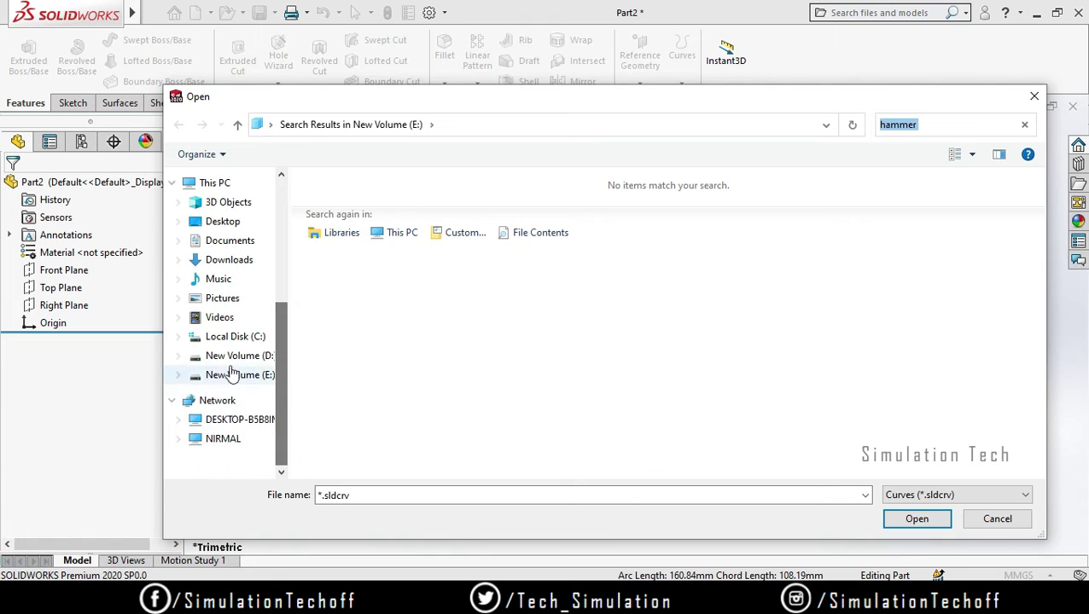
{"action": "left_click", "coordinate": [235, 358]}
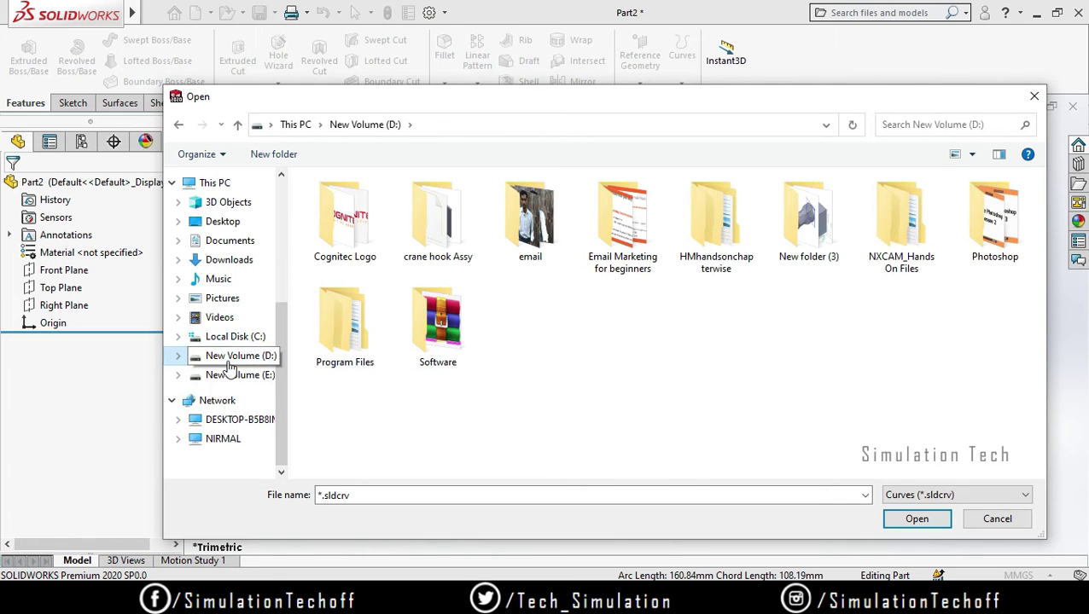
{"action": "left_click", "coordinate": [245, 376]}
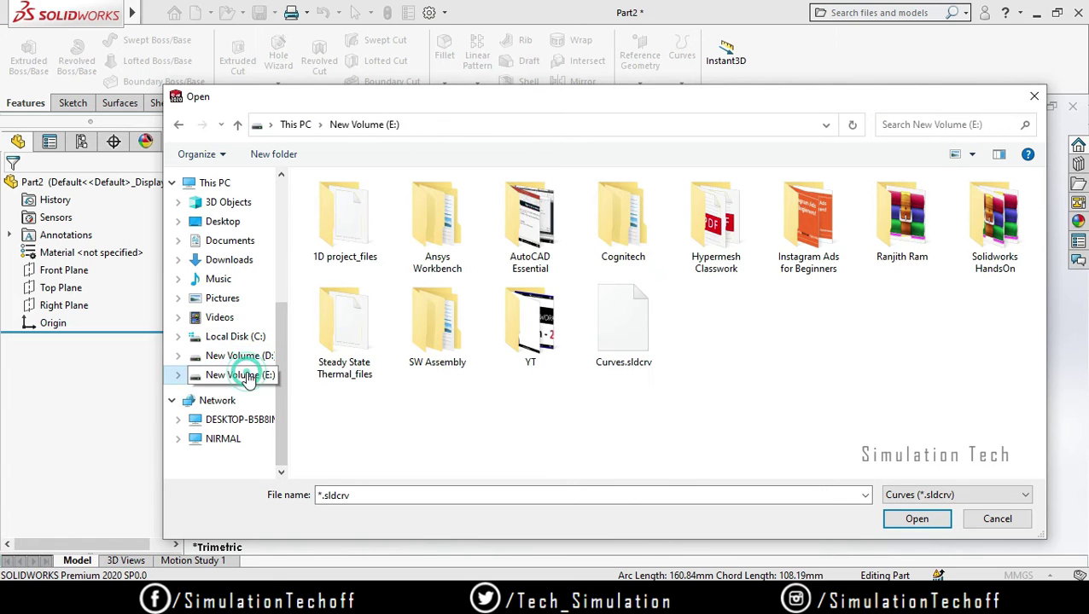
{"action": "left_click", "coordinate": [625, 357]}
{"action": "left_click", "coordinate": [887, 522]}
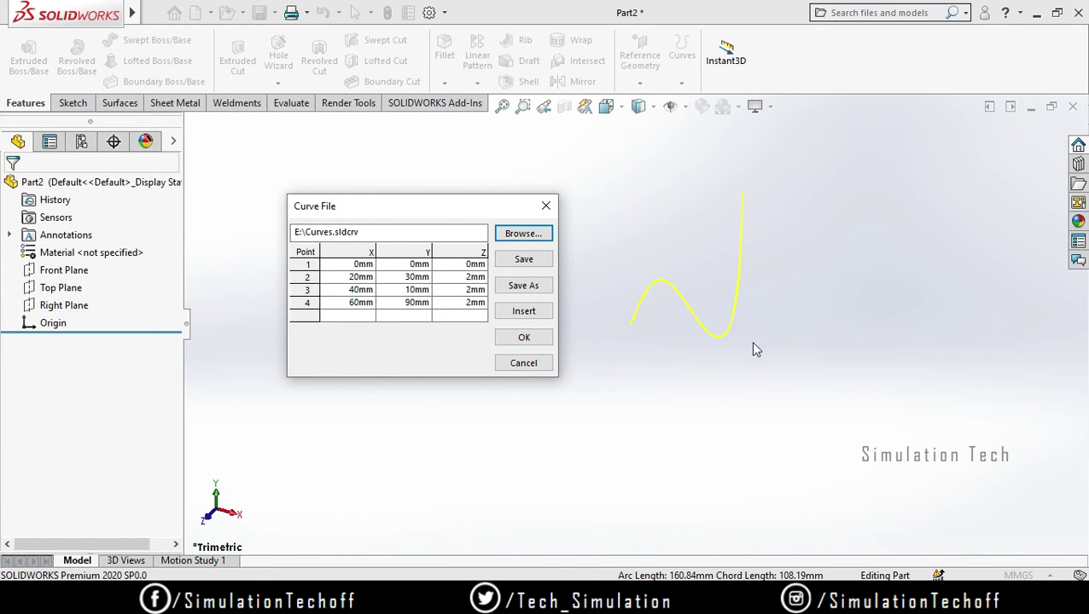
Accept the loaded points to create Curve1 and zoom to inspect it.
{"action": "left_click", "coordinate": [524, 338]}
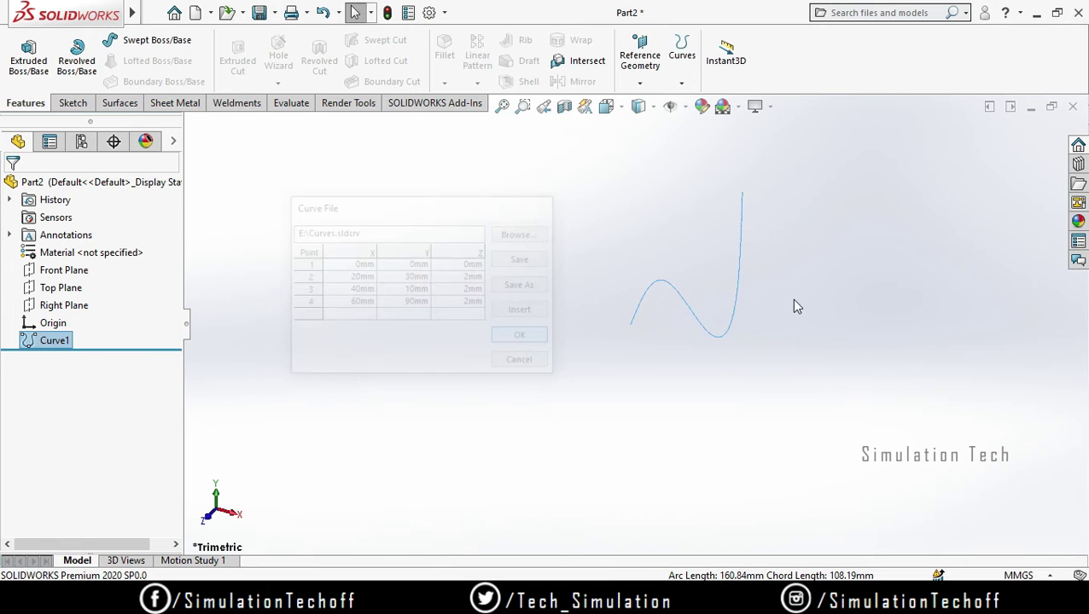
{"action": "scroll", "coordinate": [708, 304], "scroll_direction": "up", "scroll_amount": 3}
{"action": "scroll", "coordinate": [512, 363], "scroll_direction": "down", "scroll_amount": 3}
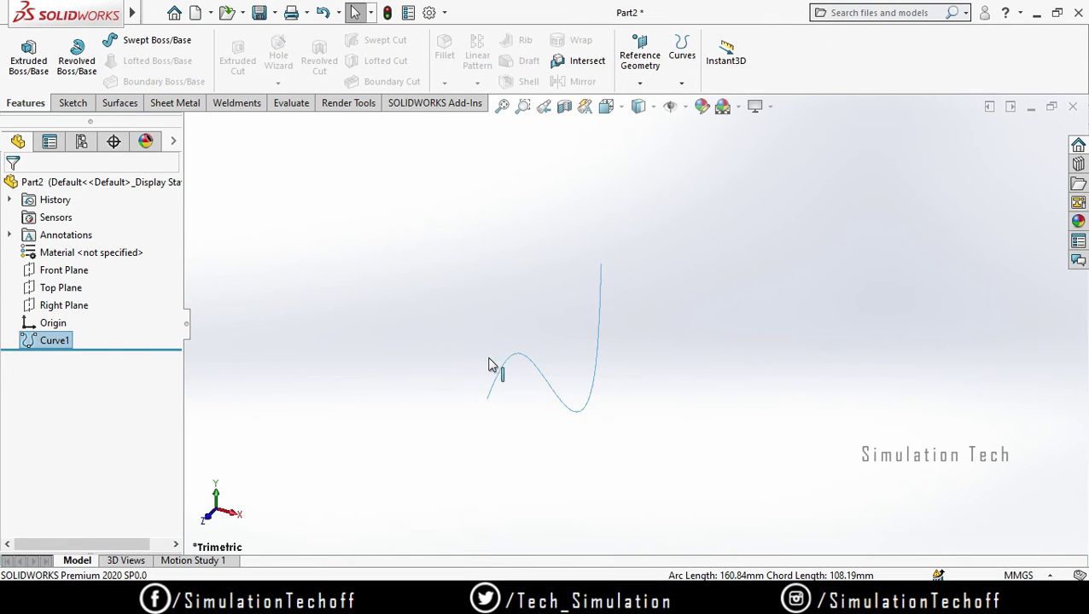
{"action": "scroll", "coordinate": [600, 368], "scroll_direction": "down", "scroll_amount": 2}
{"action": "scroll", "coordinate": [540, 370], "scroll_direction": "down", "scroll_amount": 1}
{"action": "scroll", "coordinate": [510, 370], "scroll_direction": "up", "scroll_amount": 3}
{"action": "scroll", "coordinate": [546, 341], "scroll_direction": "up", "scroll_amount": 1}
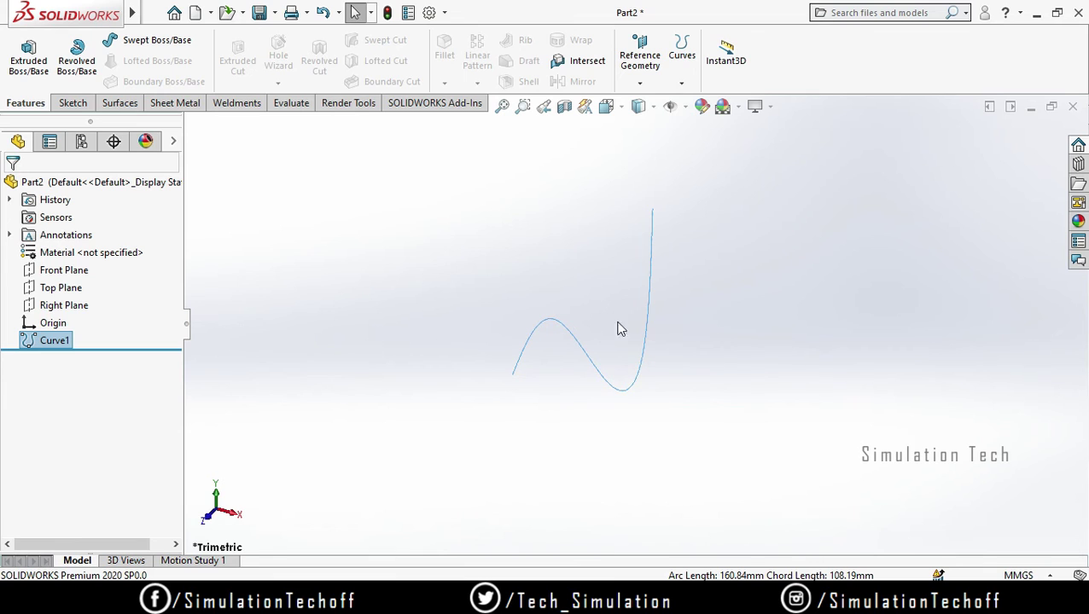
Select Curve1 in the model and delete it, confirming with Yes.
{"action": "left_click", "coordinate": [686, 79]}
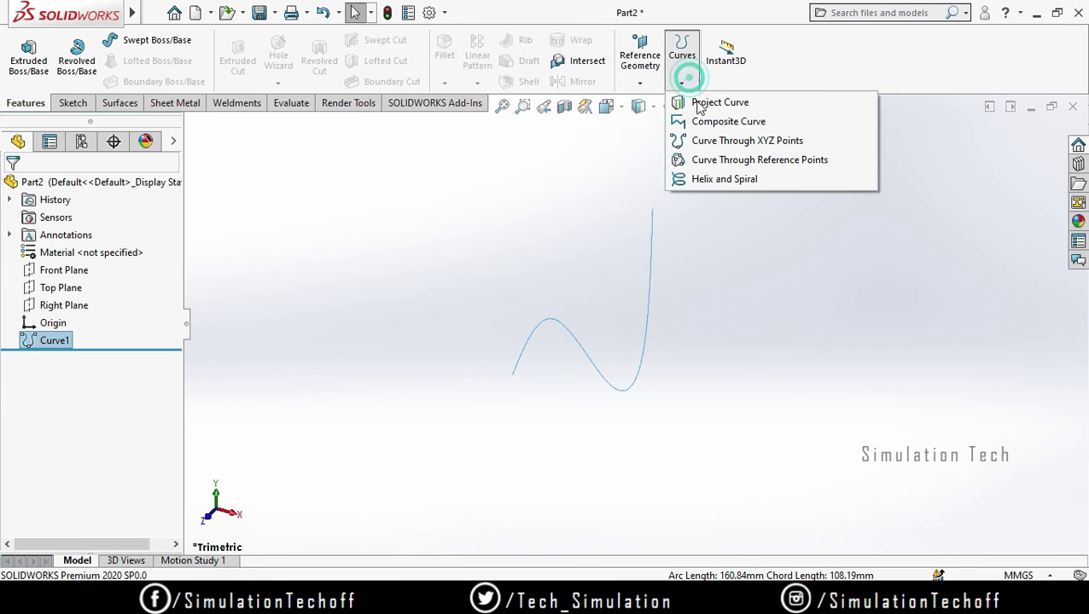
{"action": "left_click", "coordinate": [691, 275]}
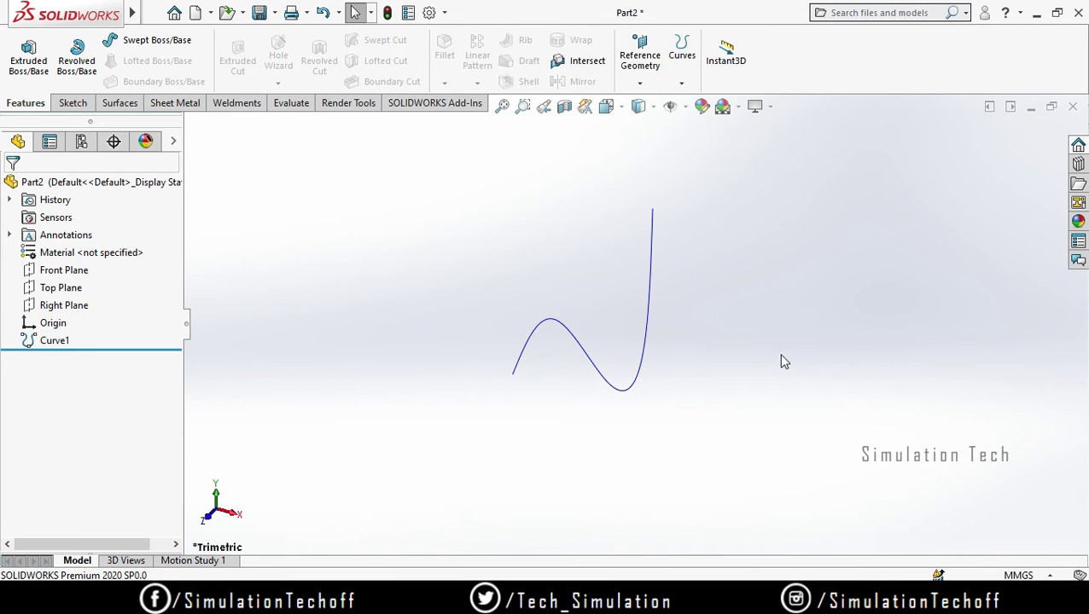
{"action": "left_click", "coordinate": [583, 357]}
{"action": "key", "text": "Delete"}
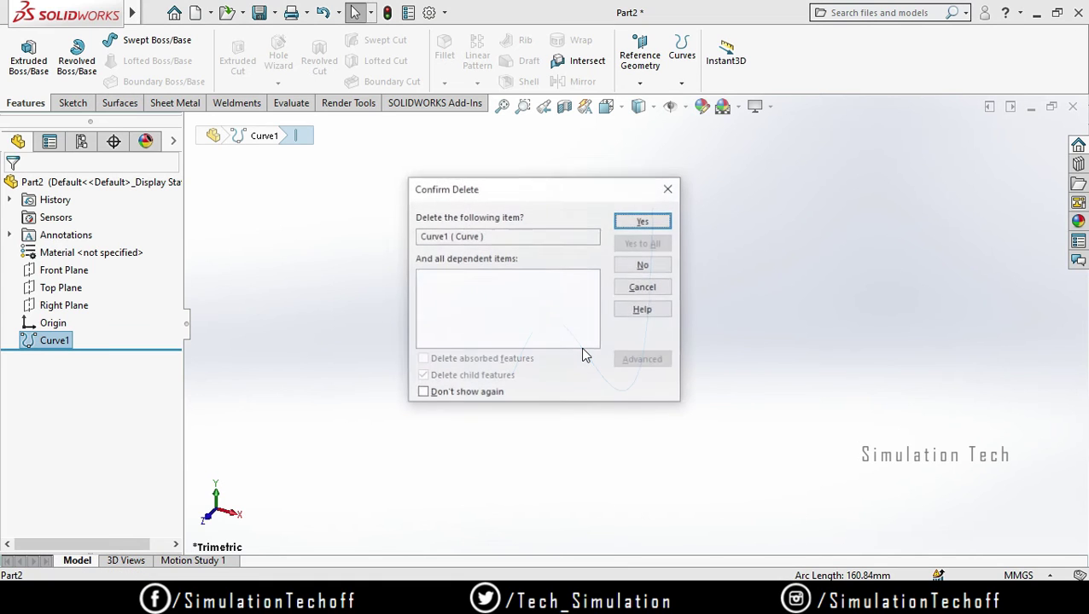
{"action": "left_click", "coordinate": [646, 221]}
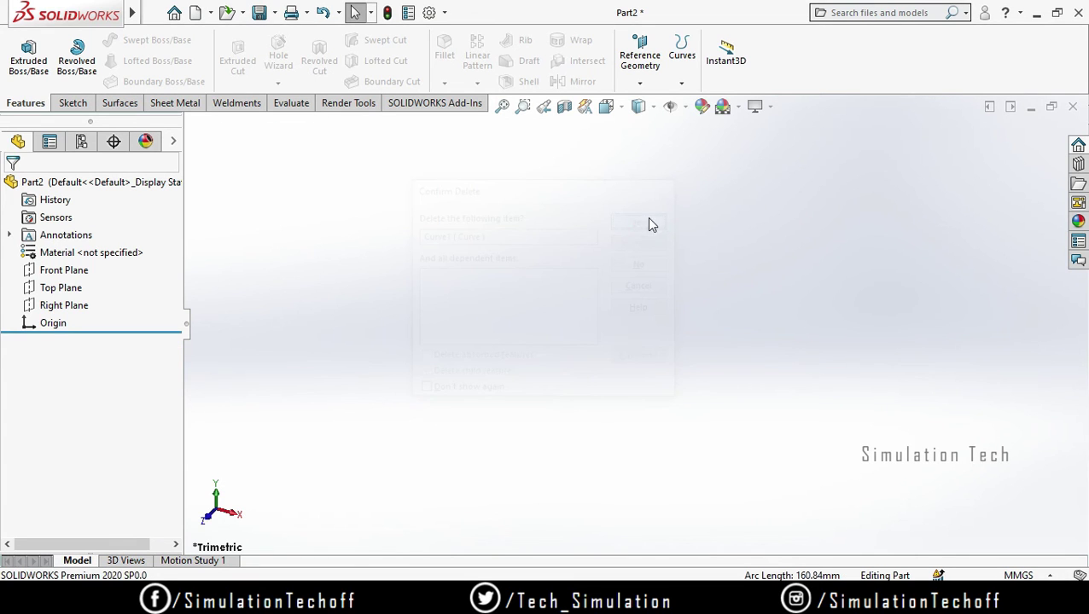
{"action": "left_click", "coordinate": [755, 360]}
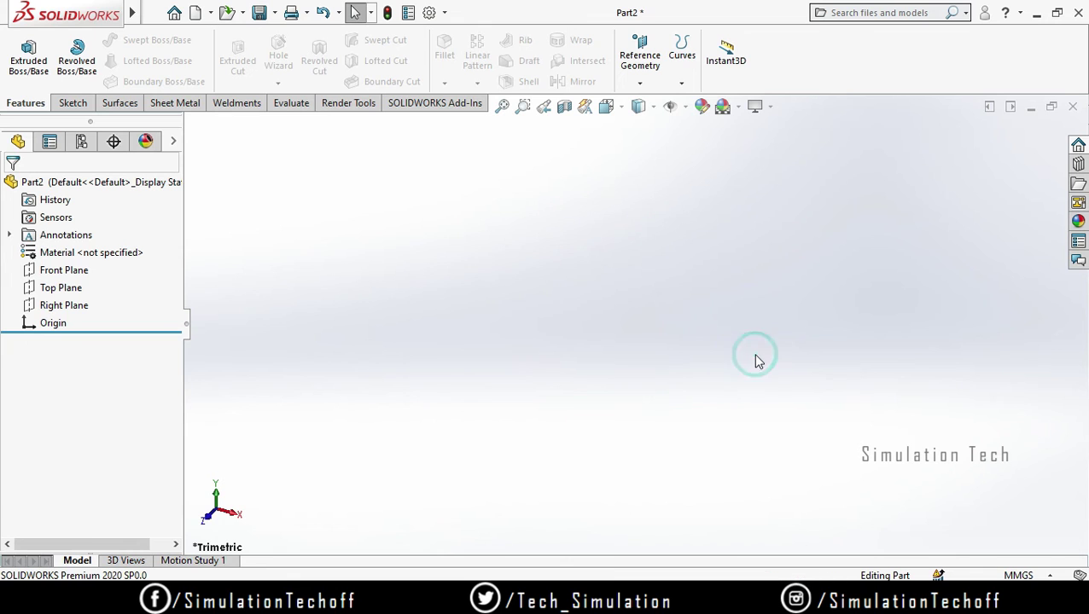
Start Sketch1 on the Front Plane and recentre the view.
{"action": "left_click", "coordinate": [61, 270]}
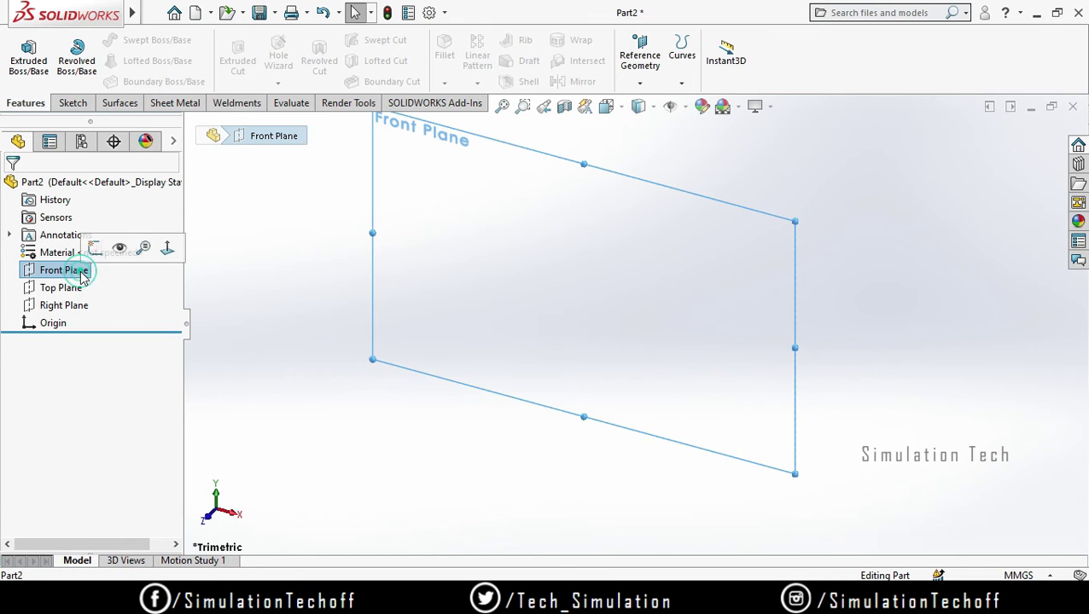
{"action": "left_click", "coordinate": [93, 249]}
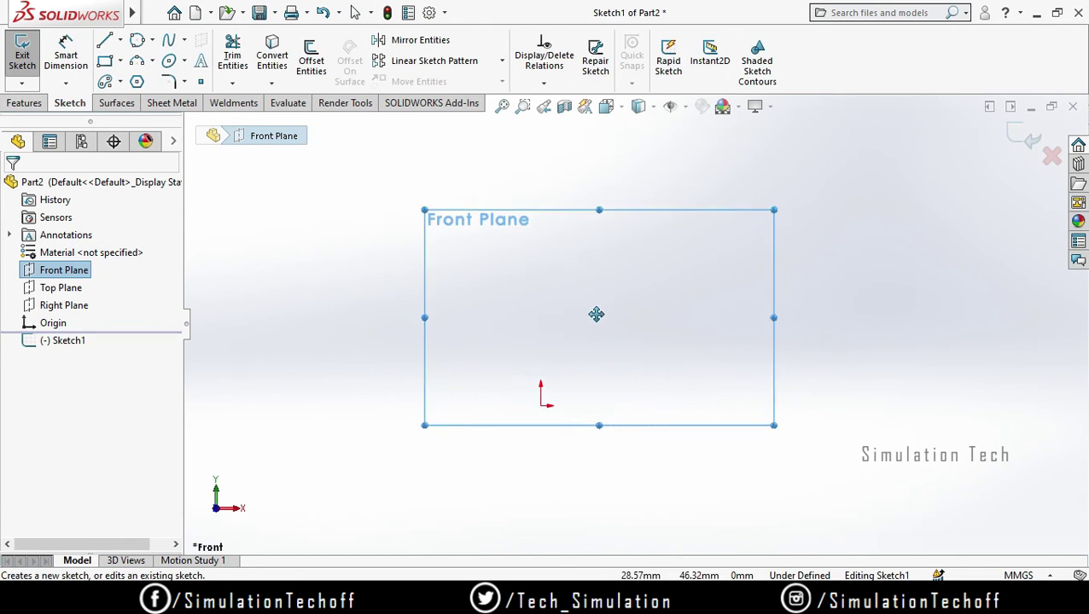
{"action": "middle_click_drag", "start_coordinate": [682, 315], "coordinate": [615, 345], "text": "ctrl"}
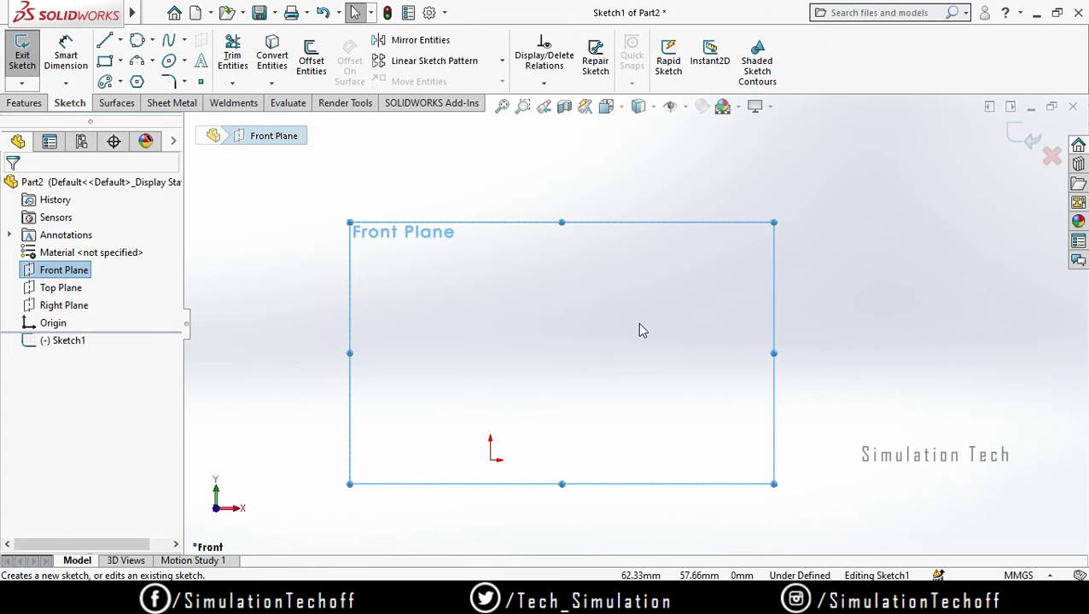
Place 14 scattered sketch points around the origin with the Point tool.
{"action": "left_click", "coordinate": [200, 81]}
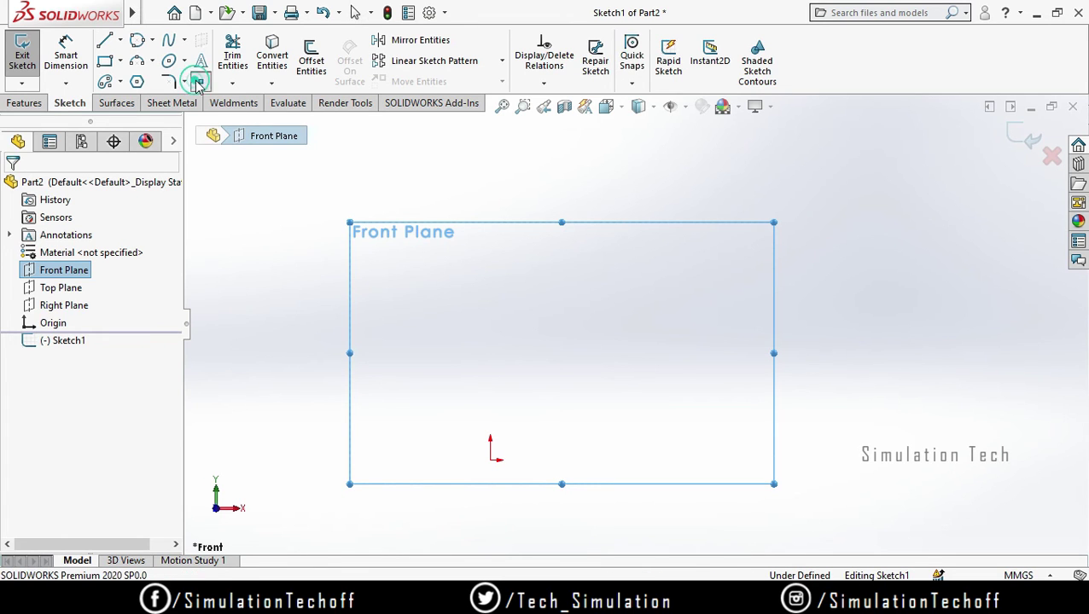
{"action": "left_click", "coordinate": [296, 403]}
{"action": "left_click", "coordinate": [337, 282]}
{"action": "left_click", "coordinate": [436, 351]}
{"action": "left_click", "coordinate": [490, 242]}
{"action": "left_click", "coordinate": [614, 330]}
{"action": "left_click", "coordinate": [670, 228]}
{"action": "left_click", "coordinate": [804, 330]}
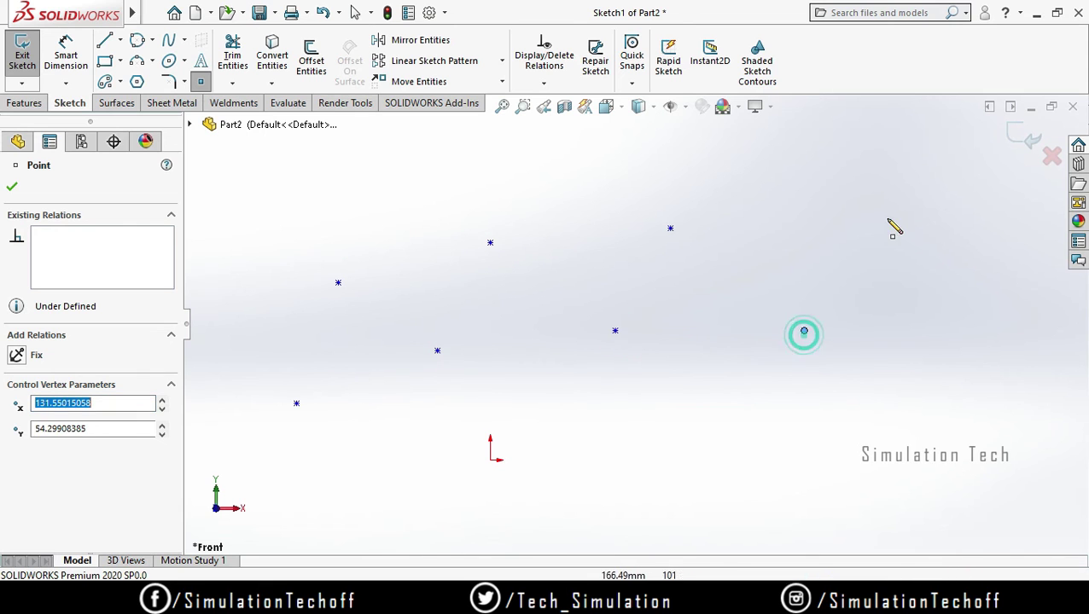
{"action": "left_click", "coordinate": [886, 217]}
{"action": "left_click", "coordinate": [940, 427]}
{"action": "left_click", "coordinate": [850, 495]}
{"action": "left_click", "coordinate": [670, 471]}
{"action": "left_click", "coordinate": [563, 447]}
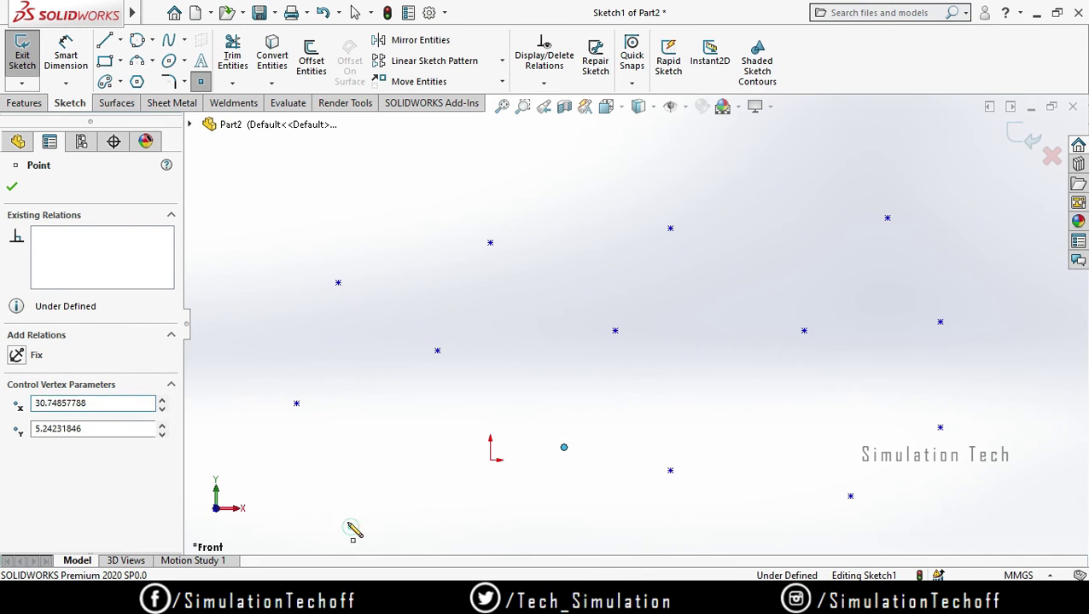
{"action": "left_click", "coordinate": [351, 526]}
{"action": "left_click", "coordinate": [319, 447]}
{"action": "key", "text": "Escape"}
Delete the stray sketch point at the lower left.
{"action": "middle_click_drag", "start_coordinate": [564, 445], "coordinate": [541, 392], "text": "ctrl"}
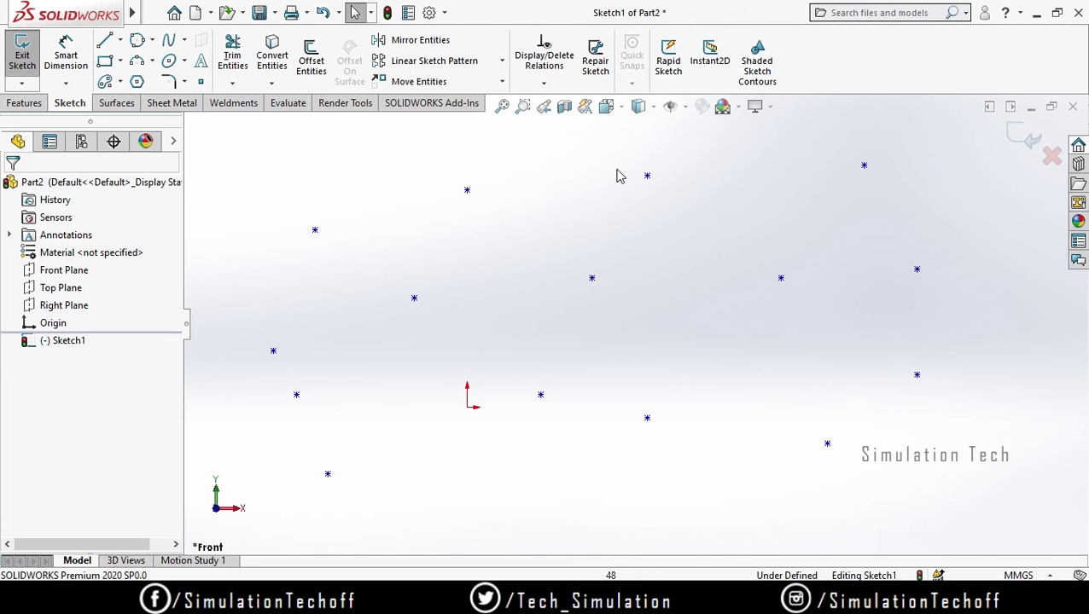
{"action": "left_click", "coordinate": [296, 395]}
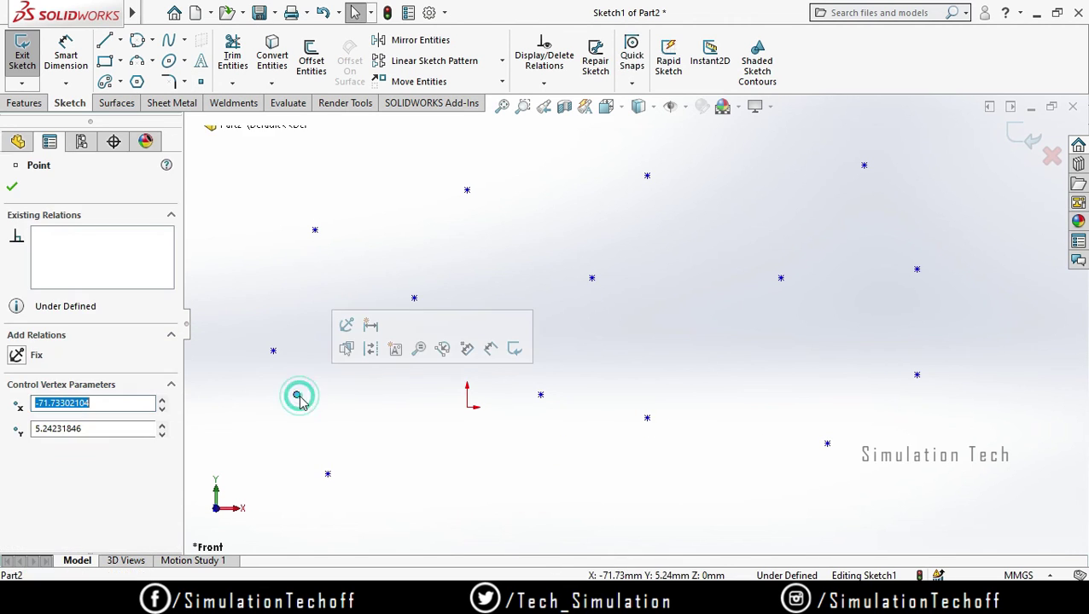
{"action": "key", "text": "Delete"}
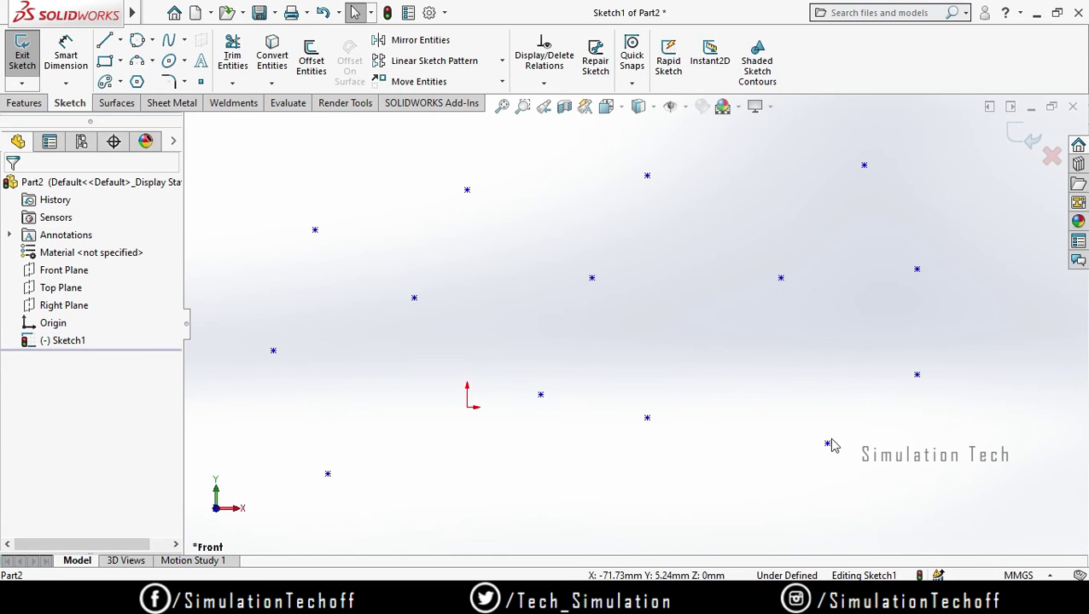
Close Sketch1 and start Curve Through Reference Points from the Features Curves menu.
{"action": "left_click", "coordinate": [19, 105]}
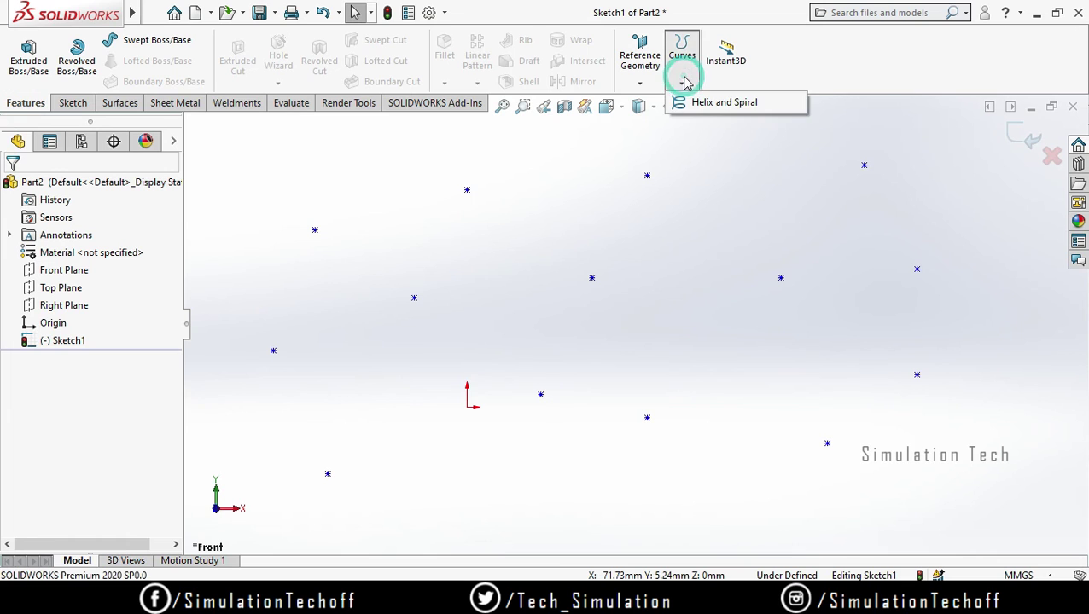
{"action": "left_click", "coordinate": [1024, 135]}
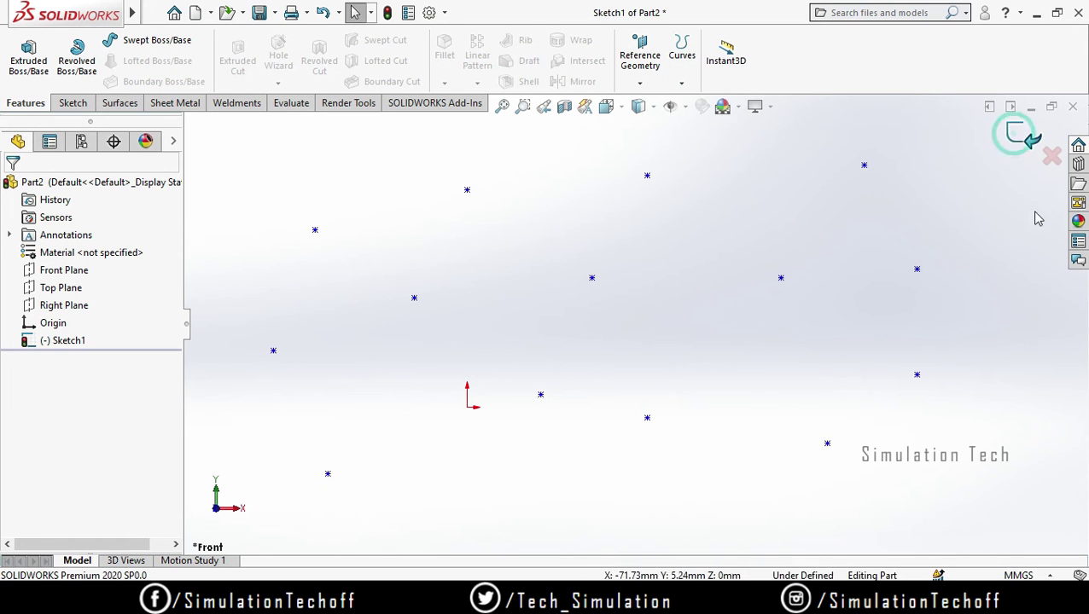
{"action": "left_click", "coordinate": [685, 85]}
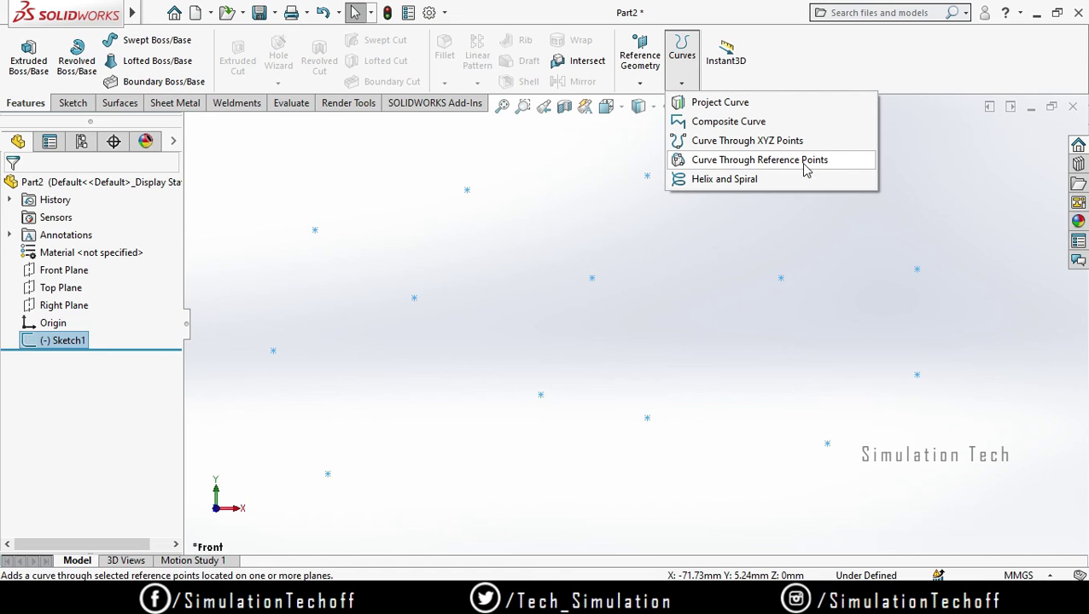
{"action": "left_click", "coordinate": [773, 163]}
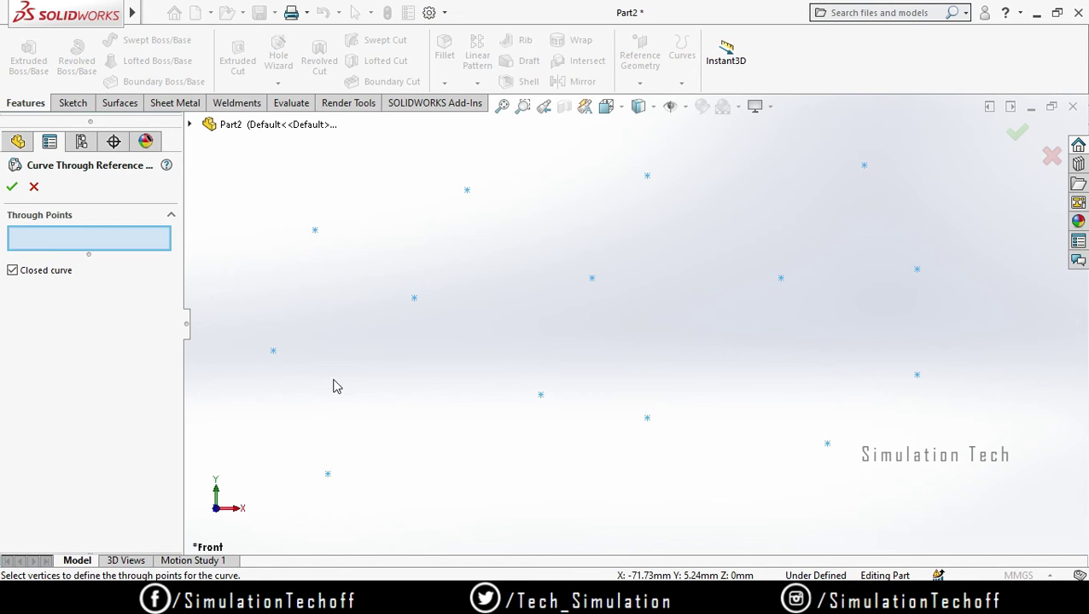
Pick the first eight sketch points in order, from the leftmost point to the right side.
{"action": "left_click", "coordinate": [273, 351]}
{"action": "left_click", "coordinate": [315, 231]}
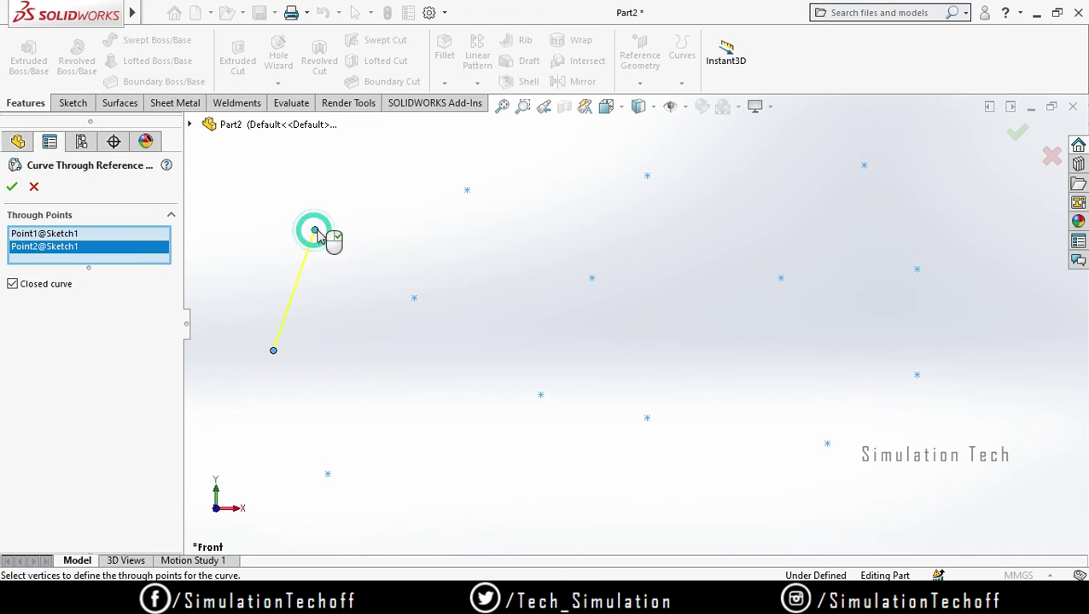
{"action": "left_click", "coordinate": [467, 191]}
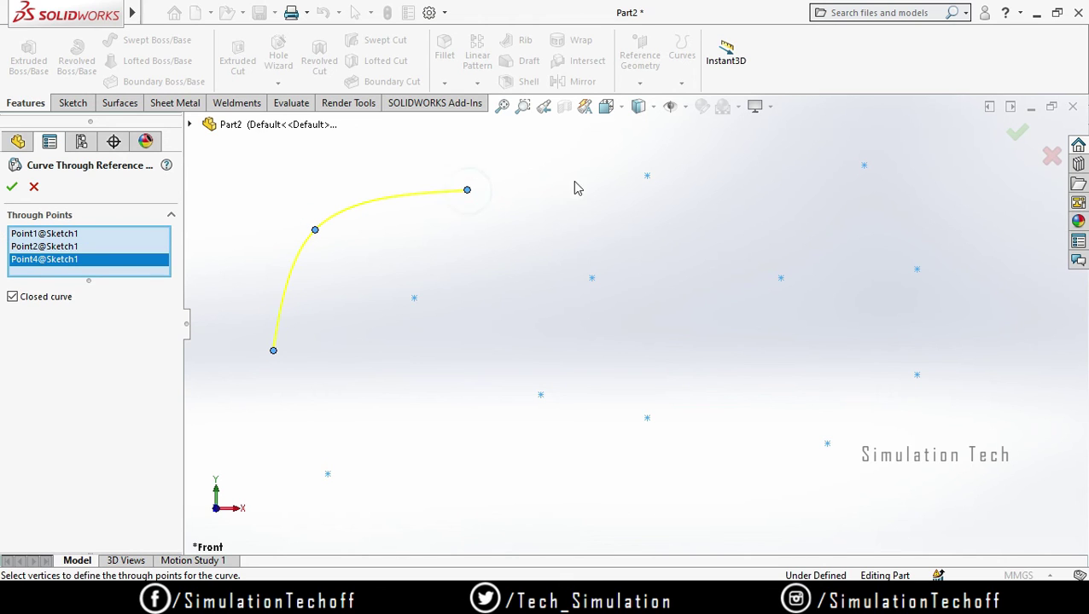
{"action": "left_click", "coordinate": [647, 176]}
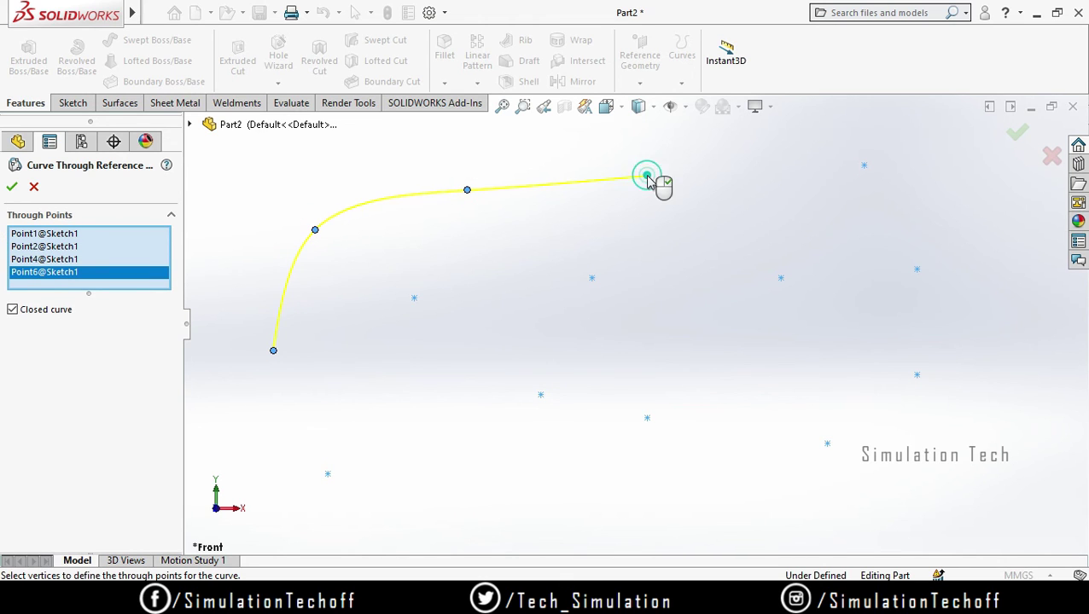
{"action": "left_click", "coordinate": [592, 279]}
{"action": "left_click", "coordinate": [781, 278]}
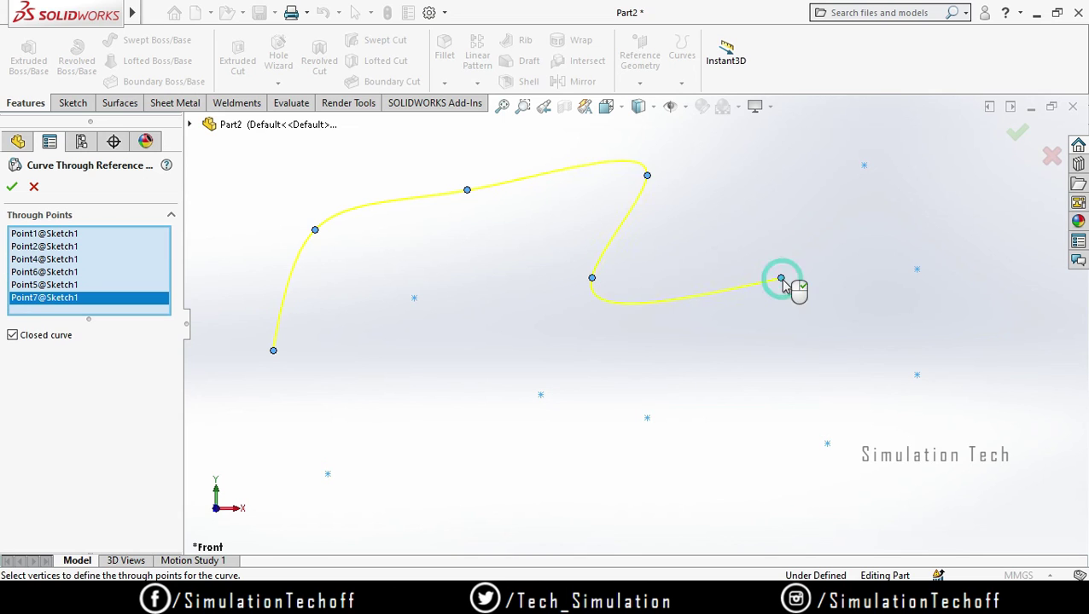
{"action": "left_click", "coordinate": [864, 165]}
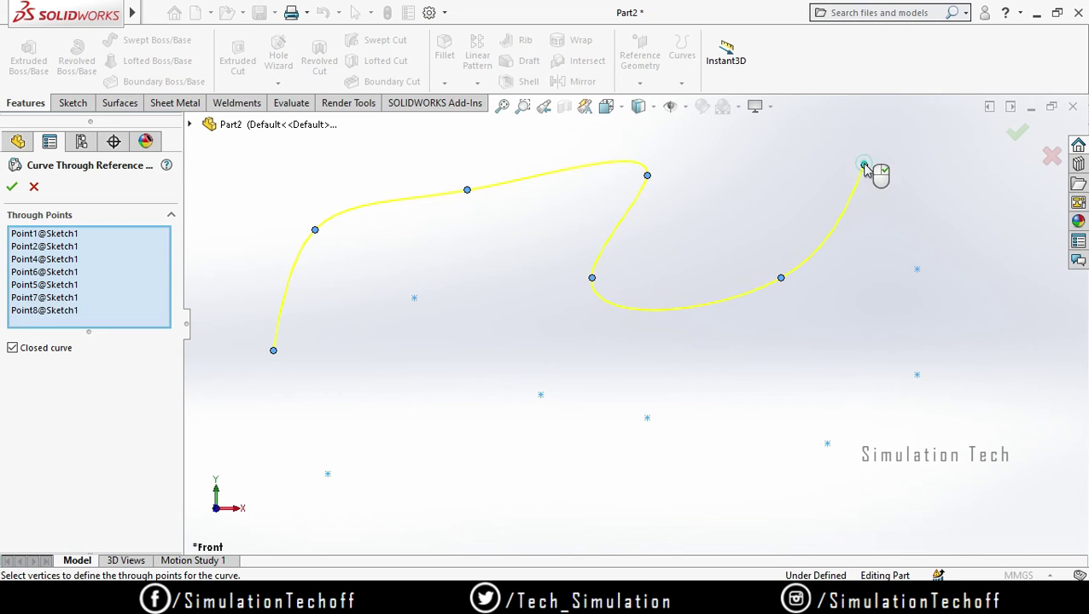
{"action": "left_click", "coordinate": [916, 270]}
Add the remaining points along the bottom, drop the left interior point, and make the curve open.
{"action": "left_click", "coordinate": [917, 374]}
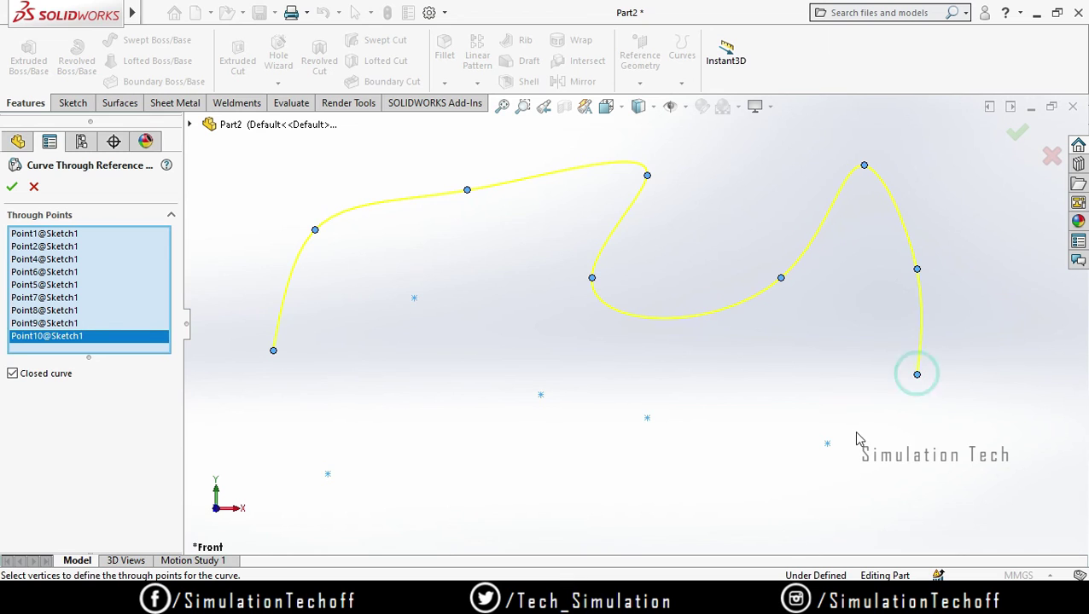
{"action": "left_click", "coordinate": [827, 444]}
{"action": "left_click", "coordinate": [647, 418]}
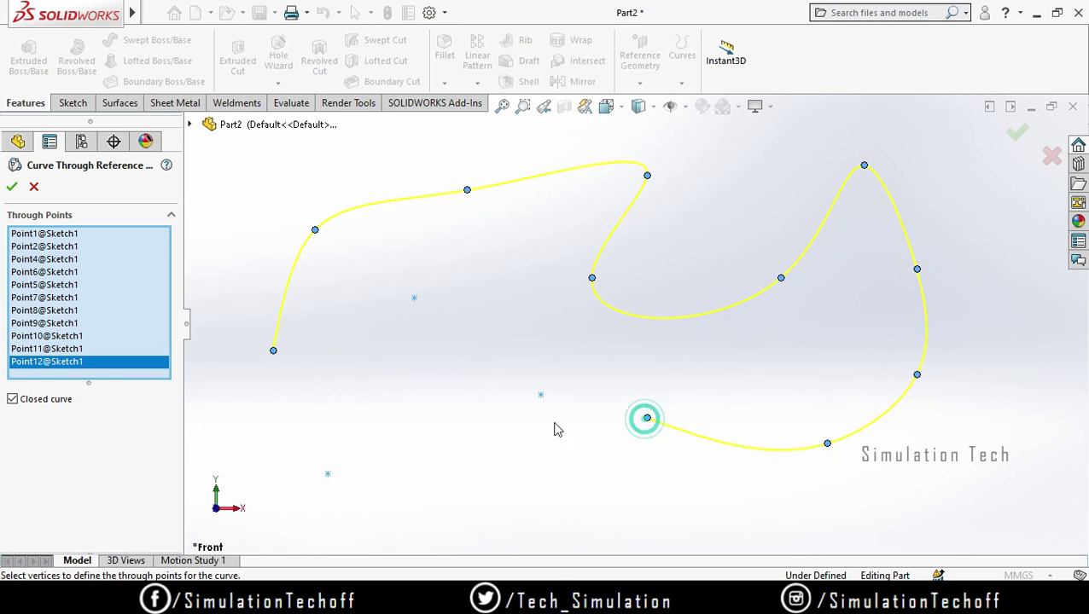
{"action": "left_click", "coordinate": [328, 474]}
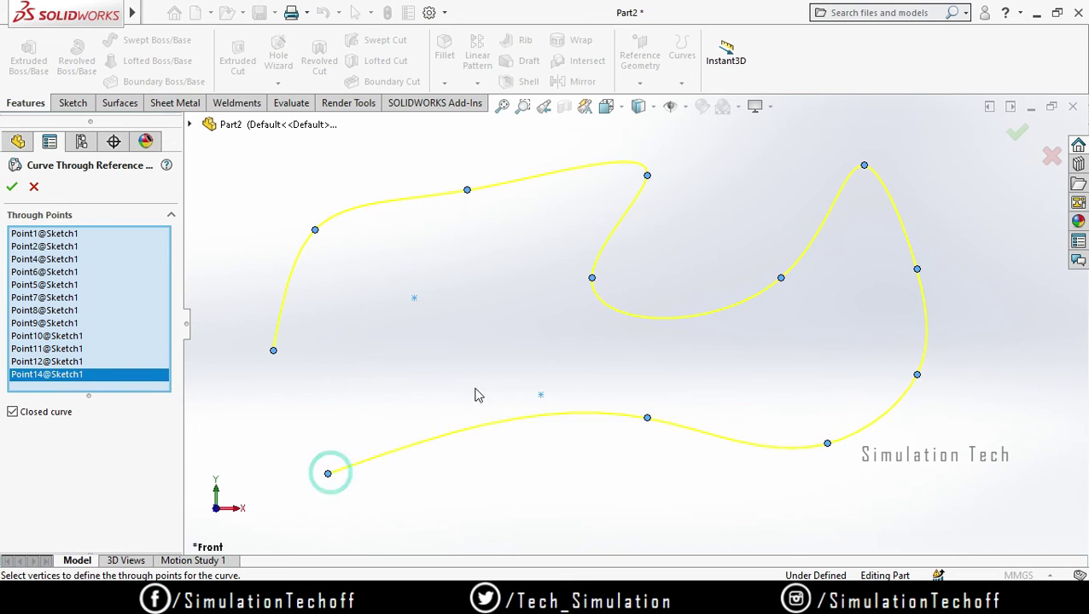
{"action": "left_click", "coordinate": [540, 395]}
{"action": "left_click", "coordinate": [414, 297]}
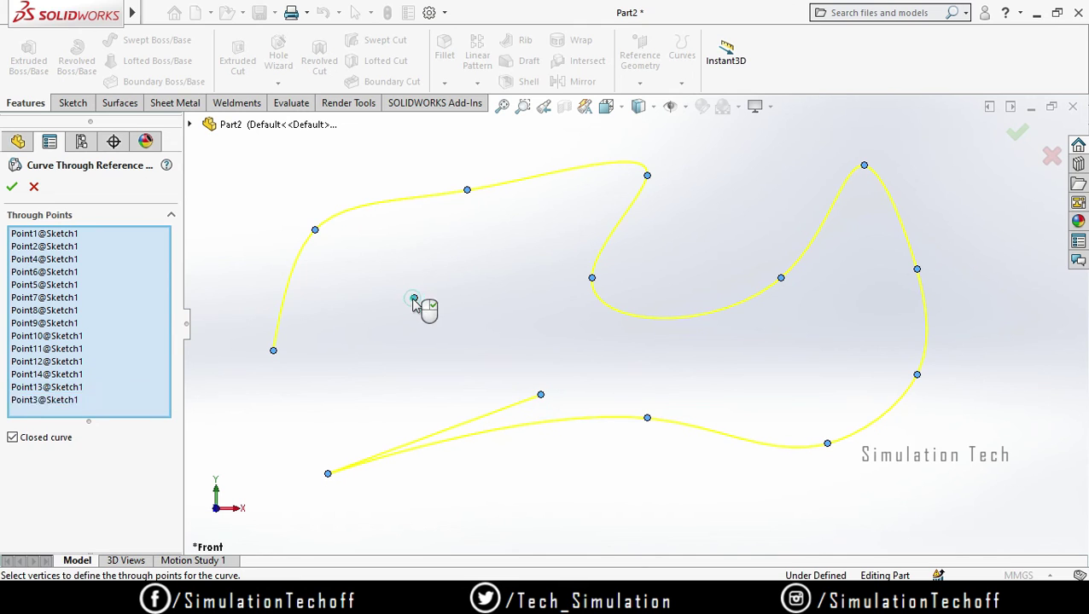
{"action": "left_click", "coordinate": [414, 297]}
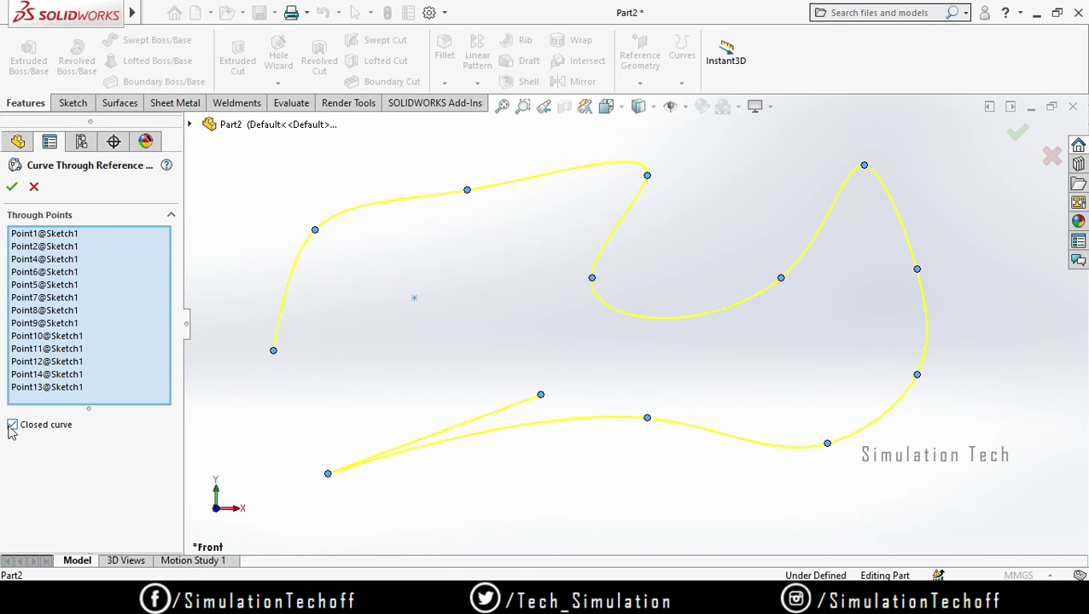
{"action": "left_click", "coordinate": [12, 425]}
Create Curve2 and reopen Sketch1 for editing.
{"action": "left_click", "coordinate": [12, 186]}
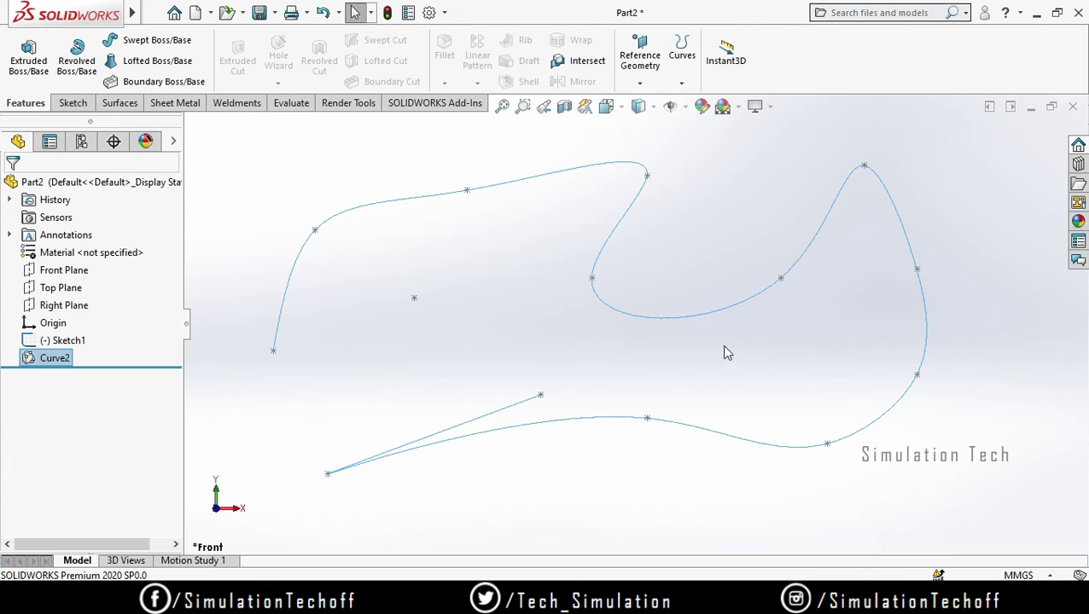
{"action": "mouse_move", "coordinate": [723, 352]}
{"action": "middle_mouse_down"}
{"action": "mouse_move", "coordinate": [689, 328]}
{"action": "mouse_move", "coordinate": [663, 450]}
{"action": "mouse_move", "coordinate": [693, 420]}
{"action": "mouse_move", "coordinate": [714, 456]}
{"action": "middle_mouse_up"}
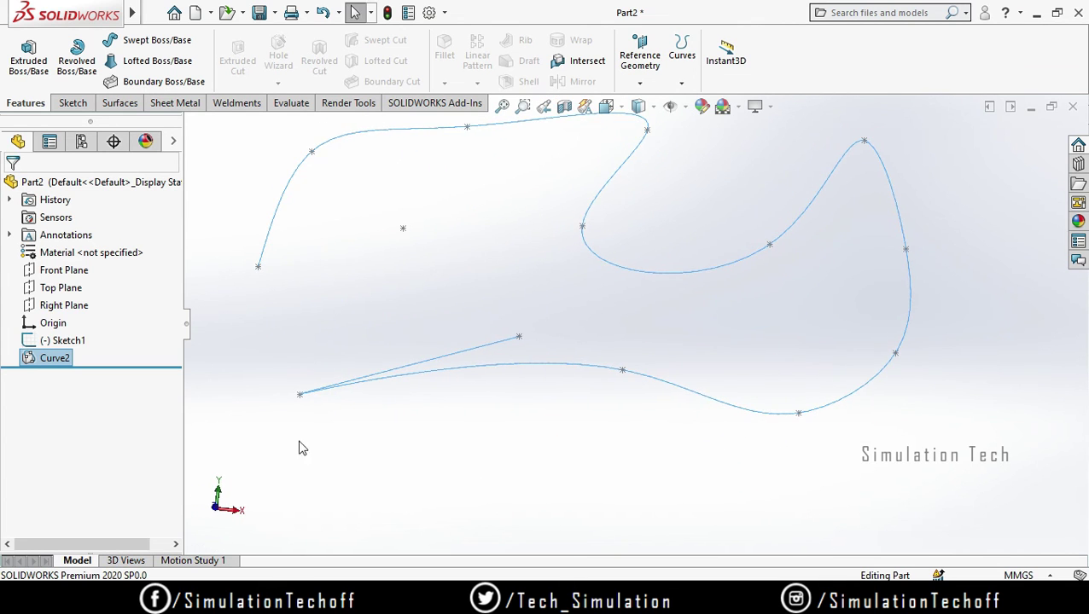
{"action": "left_click", "coordinate": [300, 398]}
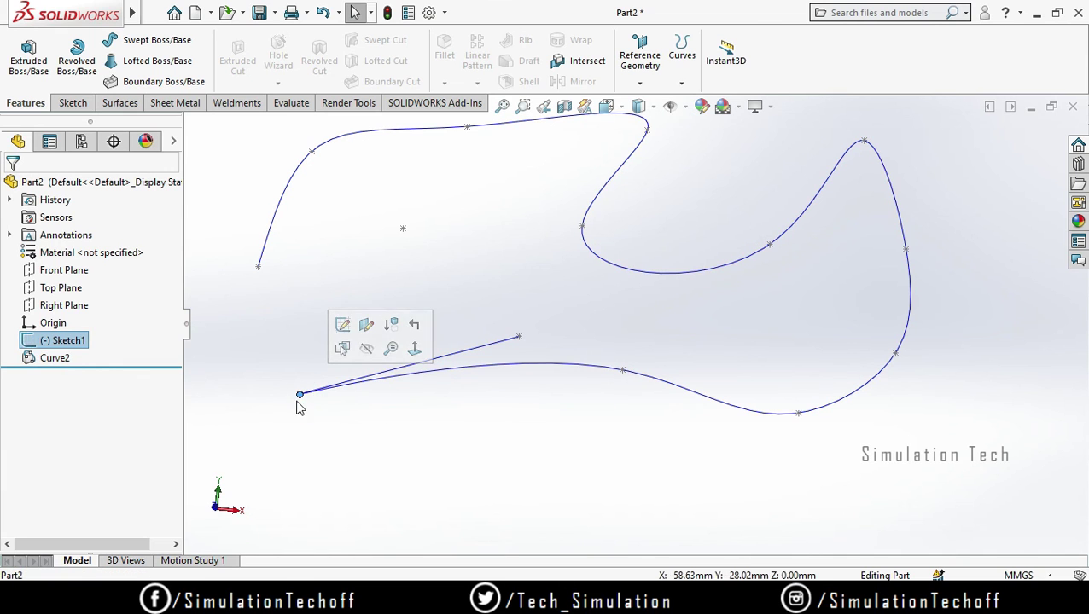
{"action": "left_click", "coordinate": [64, 340]}
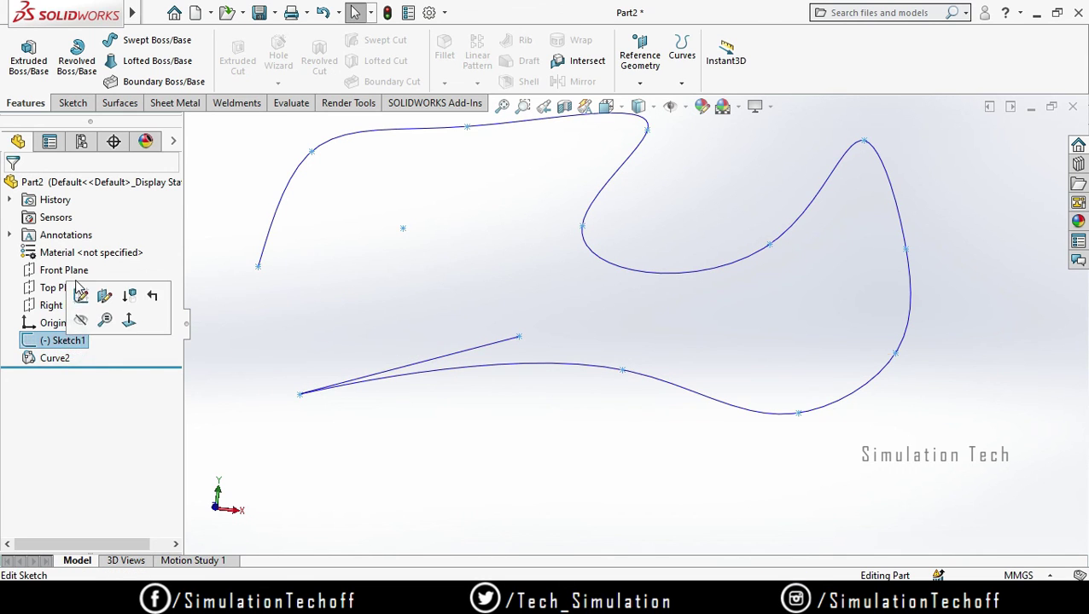
{"action": "left_click", "coordinate": [75, 292]}
Move the lower-left sketch point right and exit the sketch so Curve2 rebuilds.
{"action": "left_click_drag", "start_coordinate": [300, 395], "coordinate": [405, 389]}
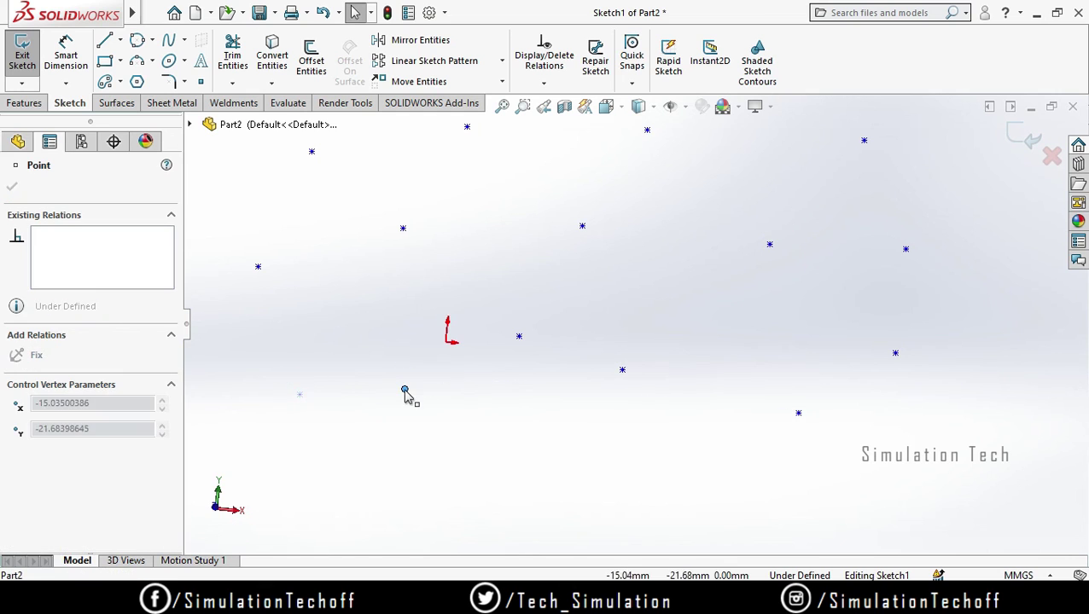
{"action": "left_click", "coordinate": [12, 186]}
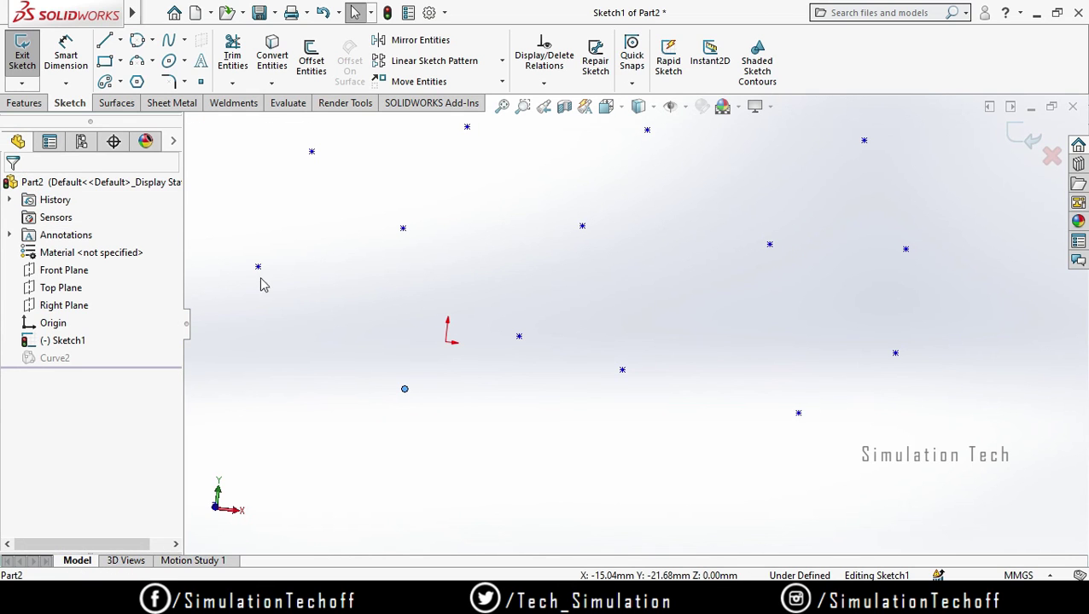
{"action": "left_click", "coordinate": [1031, 137]}
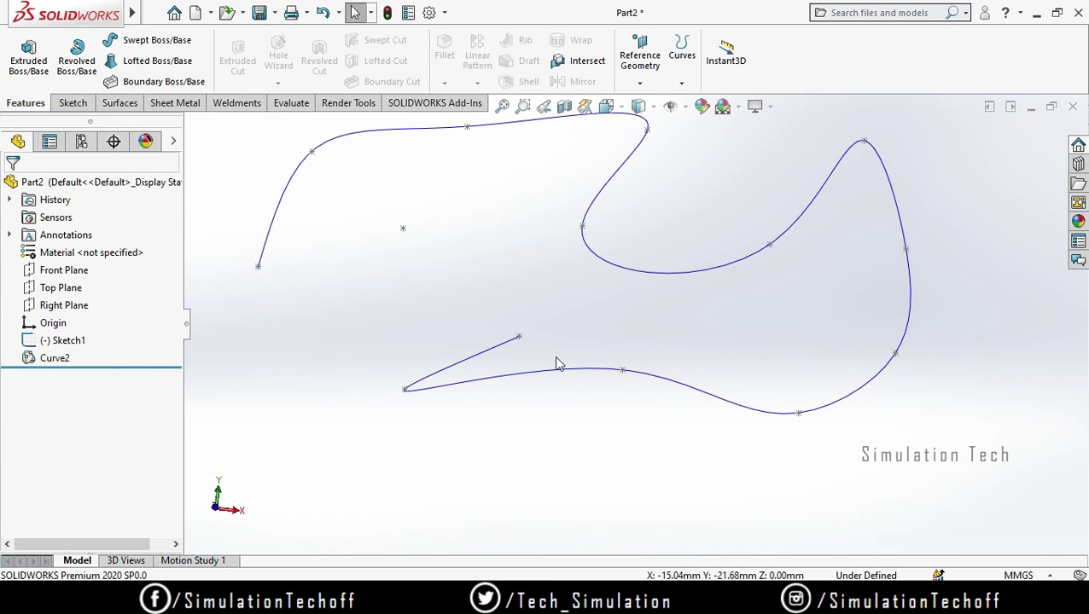
Inspect the updated curve, returning to the face-on Front view with Ctrl+1.
{"action": "mouse_move", "coordinate": [555, 363]}
{"action": "middle_mouse_down"}
{"action": "mouse_move", "coordinate": [527, 369]}
{"action": "mouse_move", "coordinate": [700, 382]}
{"action": "mouse_move", "coordinate": [785, 362]}
{"action": "mouse_move", "coordinate": [710, 330]}
{"action": "mouse_move", "coordinate": [696, 399]}
{"action": "mouse_move", "coordinate": [652, 281]}
{"action": "middle_mouse_up"}
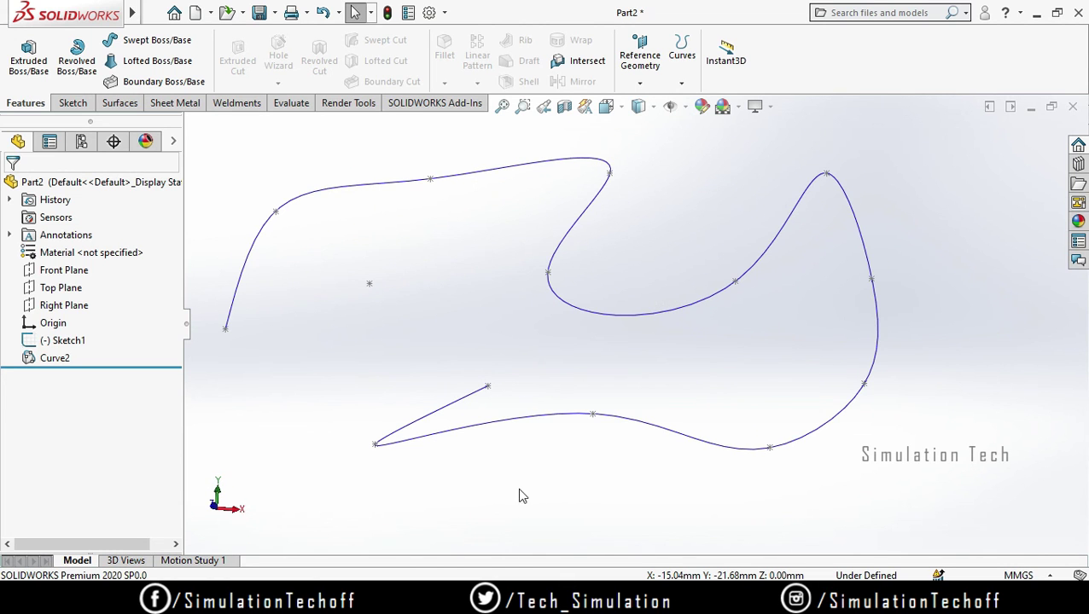
{"action": "left_click", "coordinate": [218, 510]}
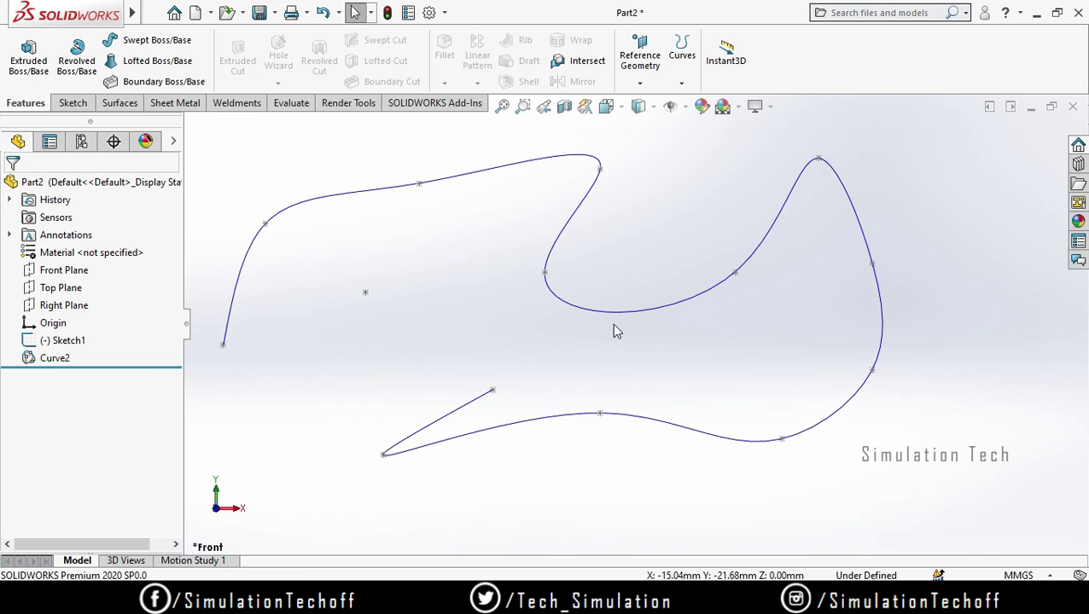
{"action": "mouse_move", "coordinate": [609, 316]}
{"action": "middle_mouse_down", "text": "ctrl"}
{"action": "mouse_move", "coordinate": [677, 301]}
{"action": "mouse_move", "coordinate": [656, 313]}
{"action": "mouse_move", "coordinate": [610, 265]}
{"action": "middle_mouse_up", "text": "ctrl"}
{"action": "key", "text": "ctrl+1"}
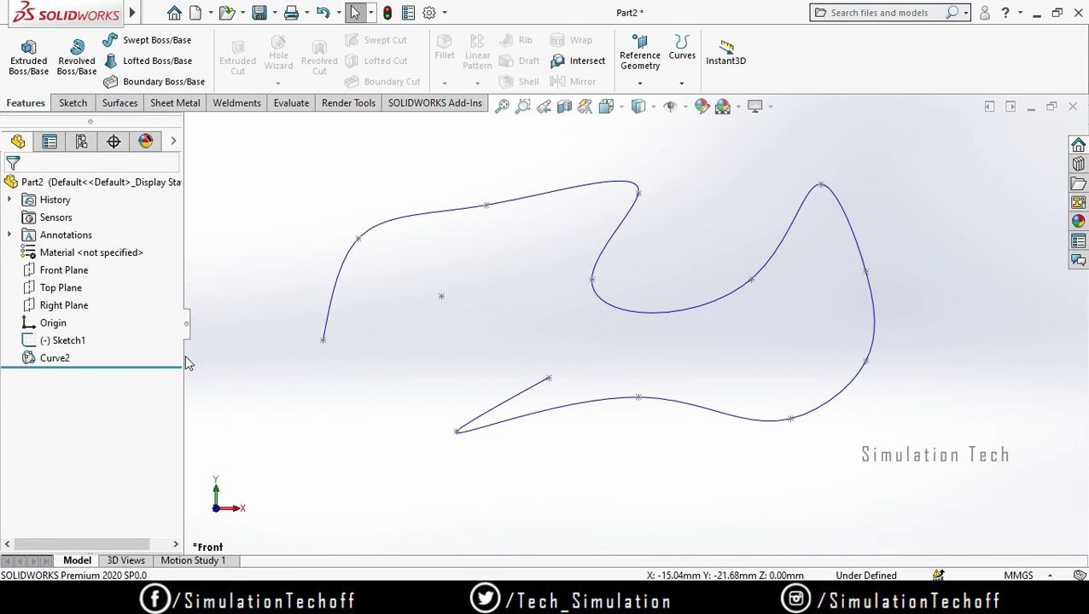
{"action": "left_click", "coordinate": [72, 103]}
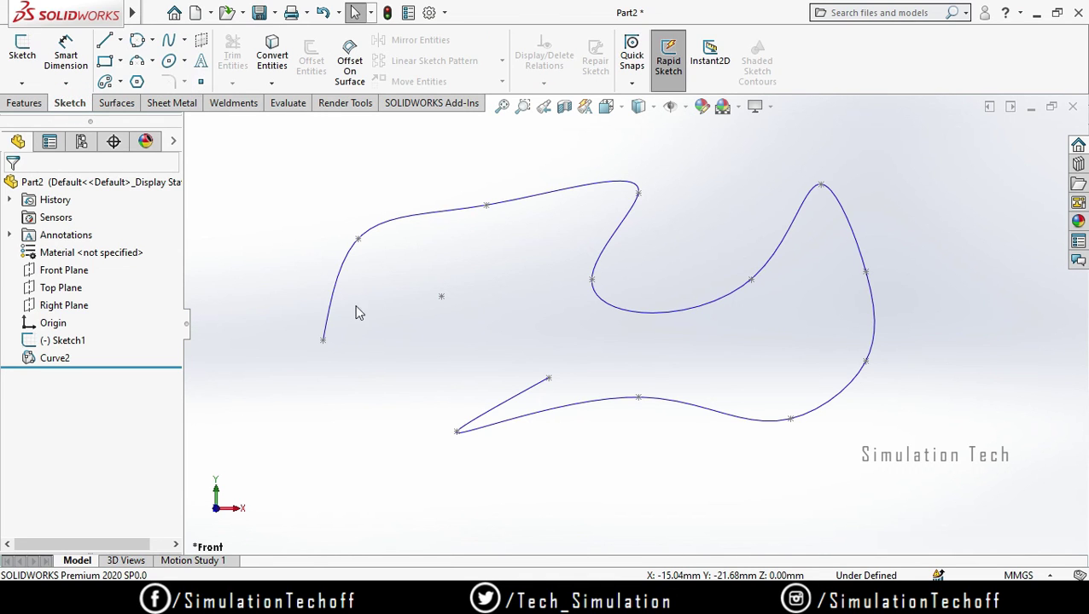